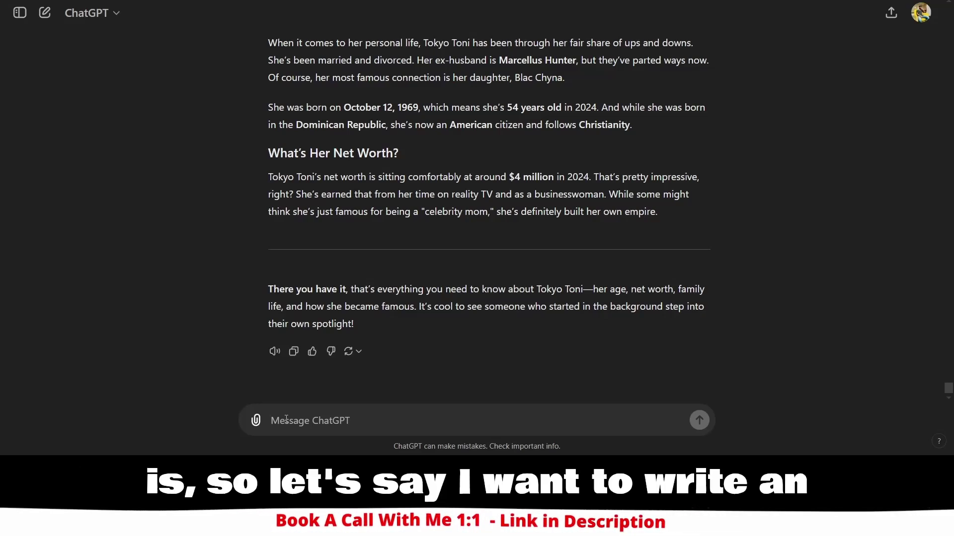
Step: Send the prompt "You are blog writer, and your role is to write me an articles"
type("Y")
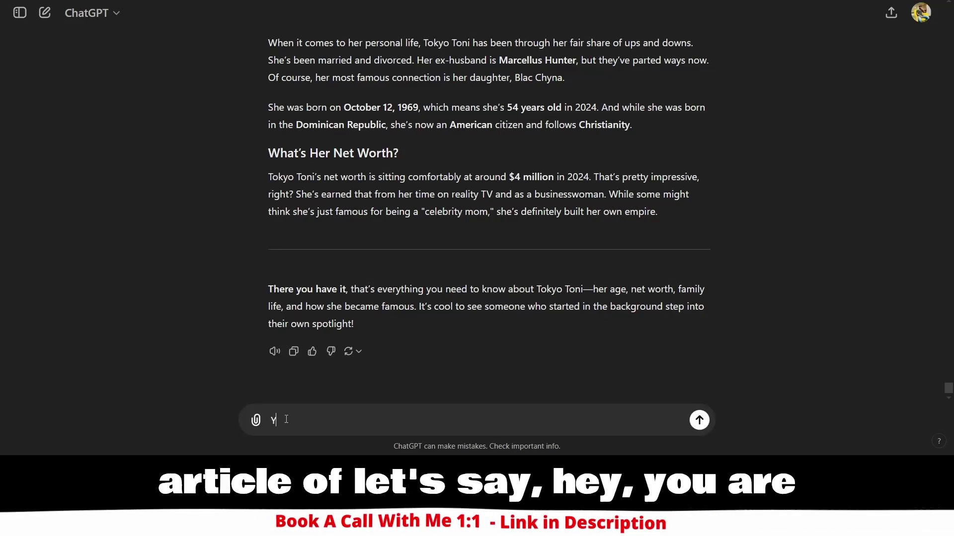
type("ou are blog w")
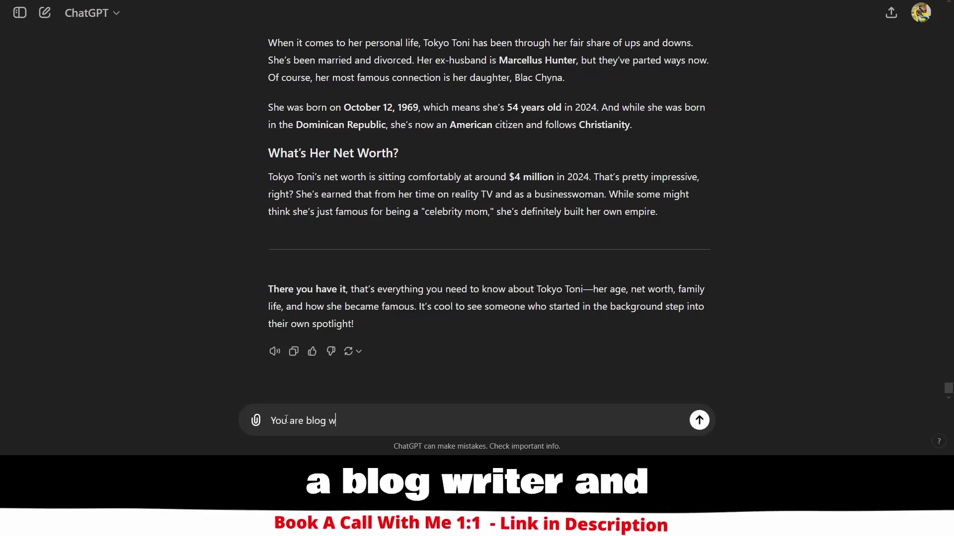
type("riter, and")
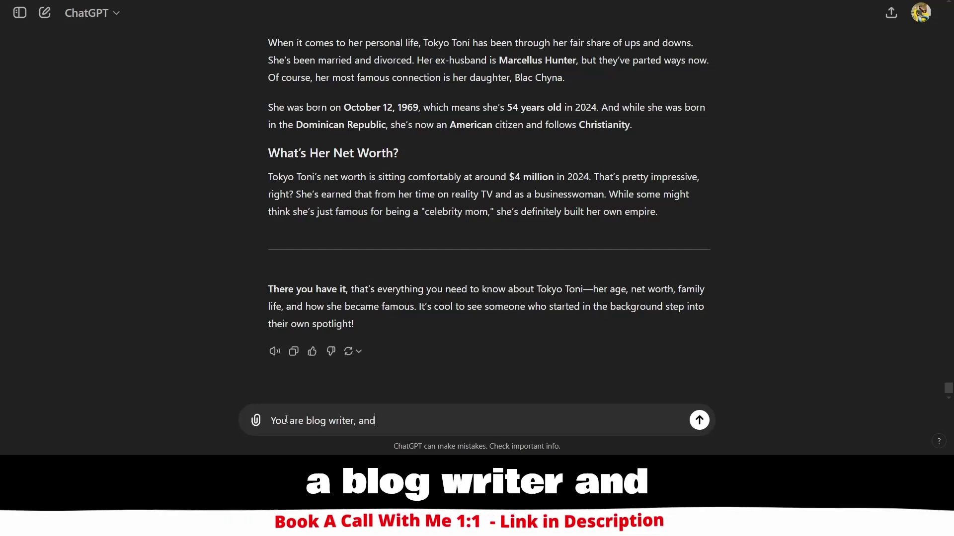
type(" your role")
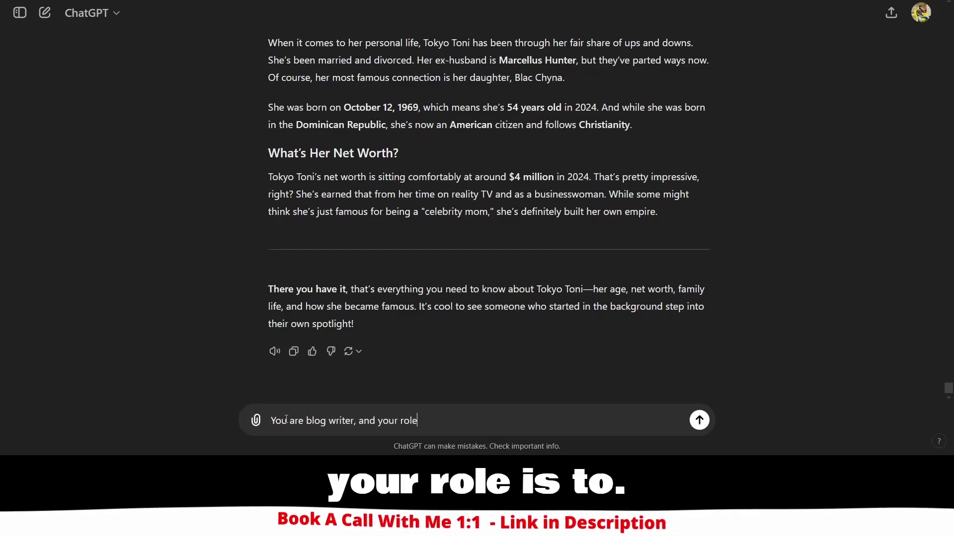
type(" is to write me ")
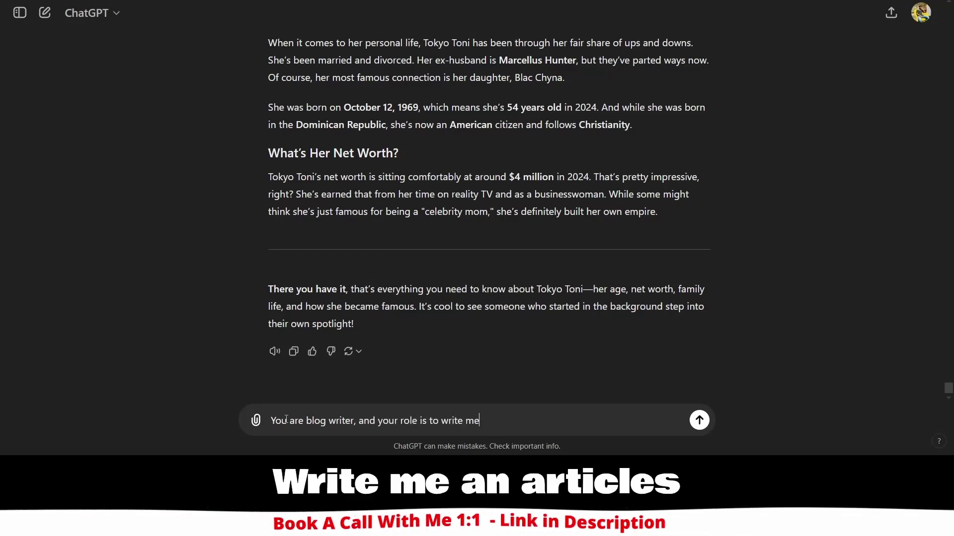
type("an articles")
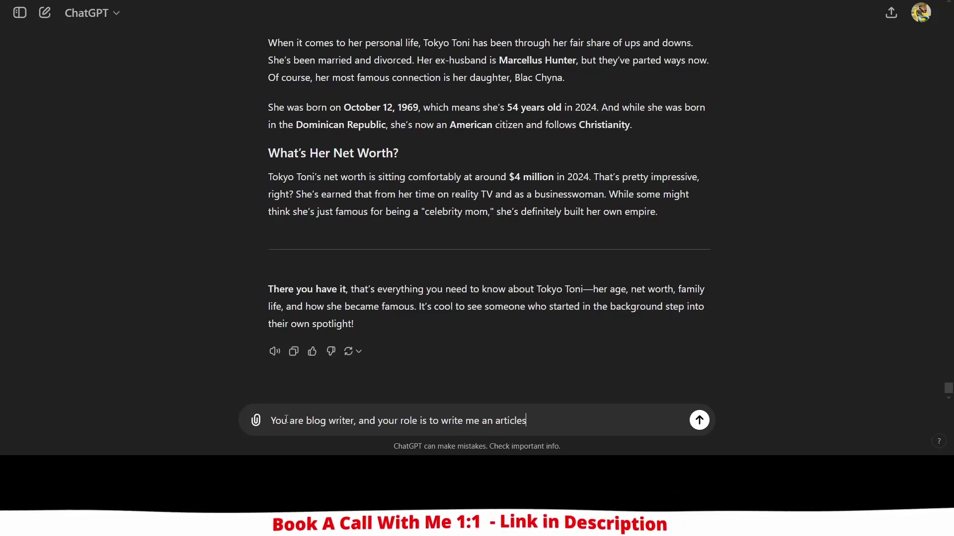
key("Return")
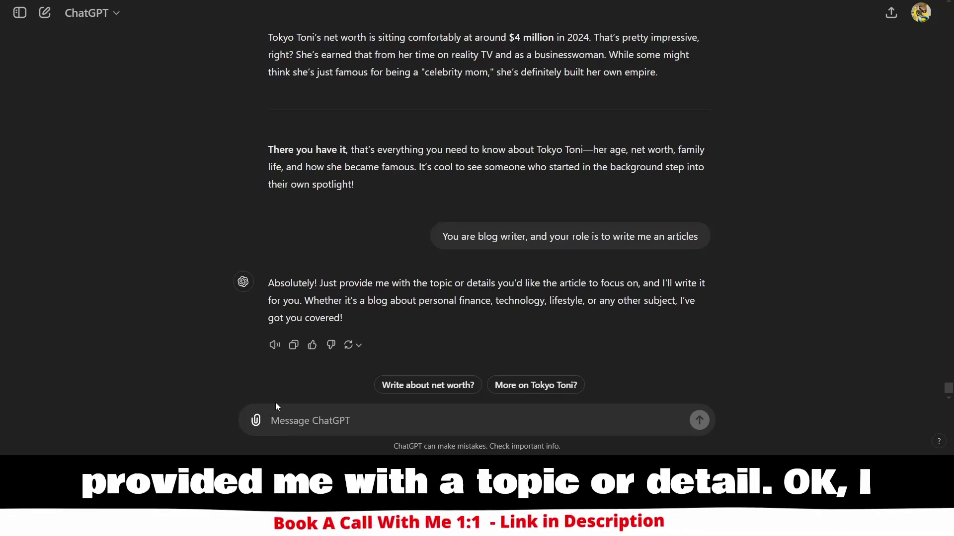
Step: Begin a new message with the text "I want to write blog on this title - "
type("I want ")
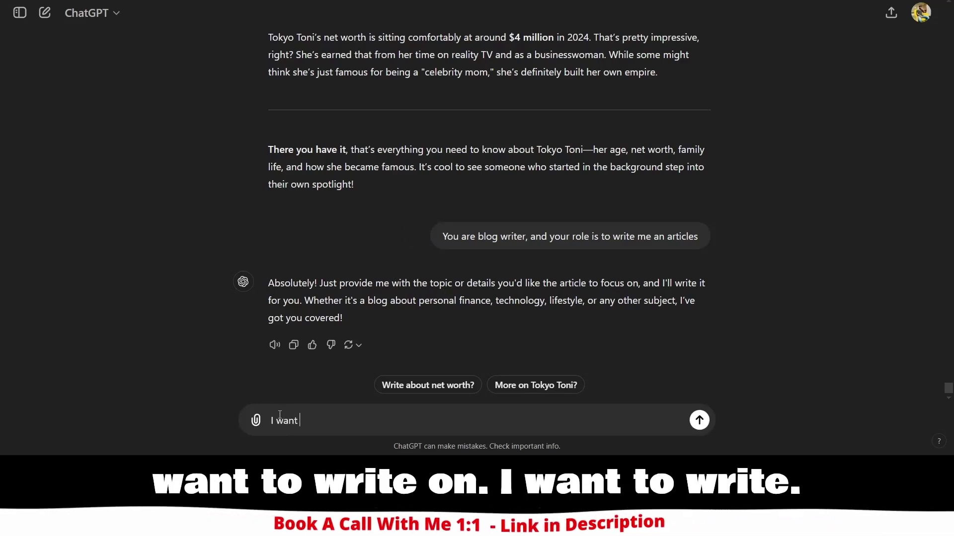
type("to write on")
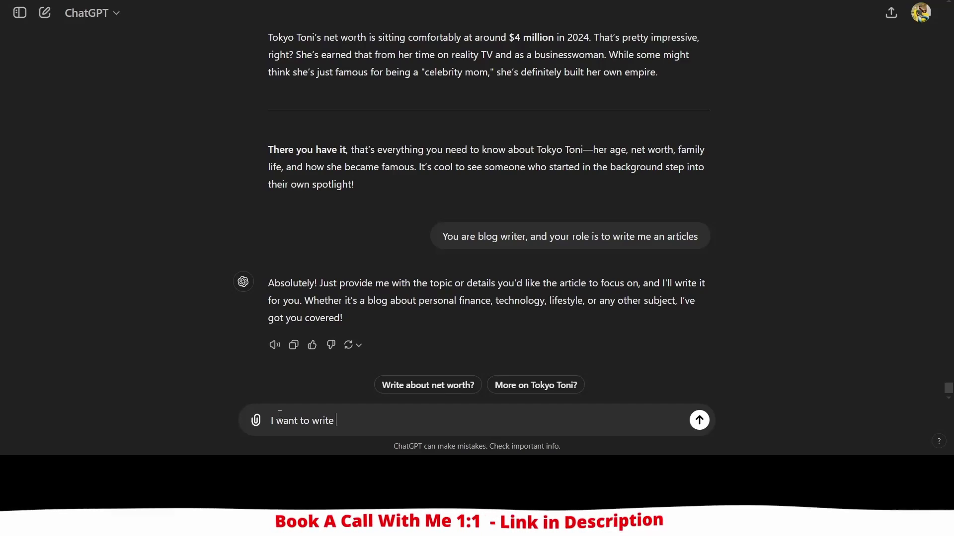
key("BackSpace")
key("BackSpace")
key("BackSpace")
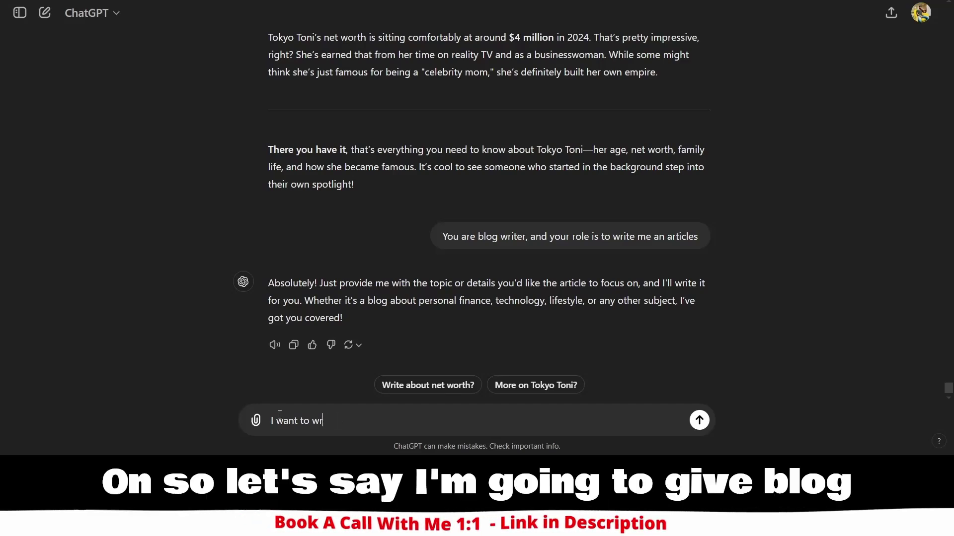
key("BackSpace")
type("o")
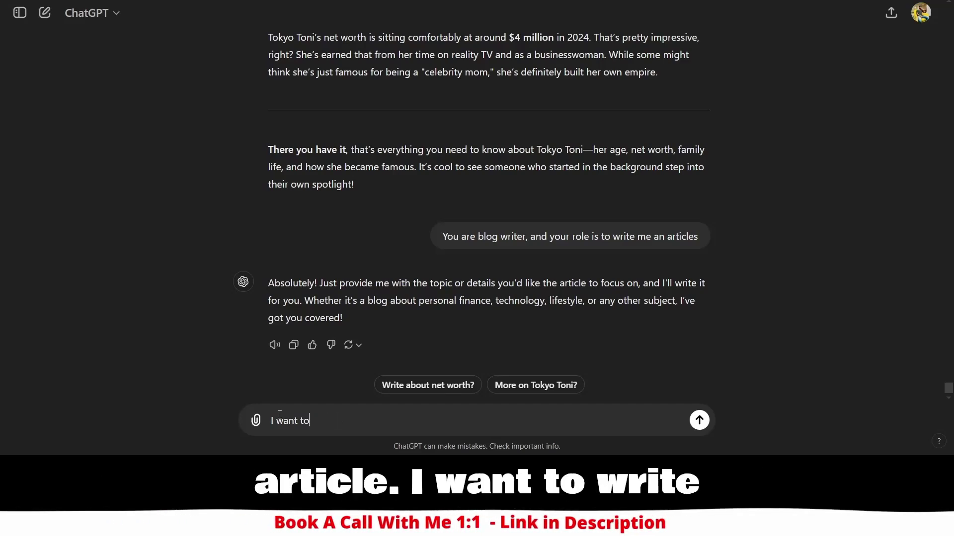
type(" write blog on this totl")
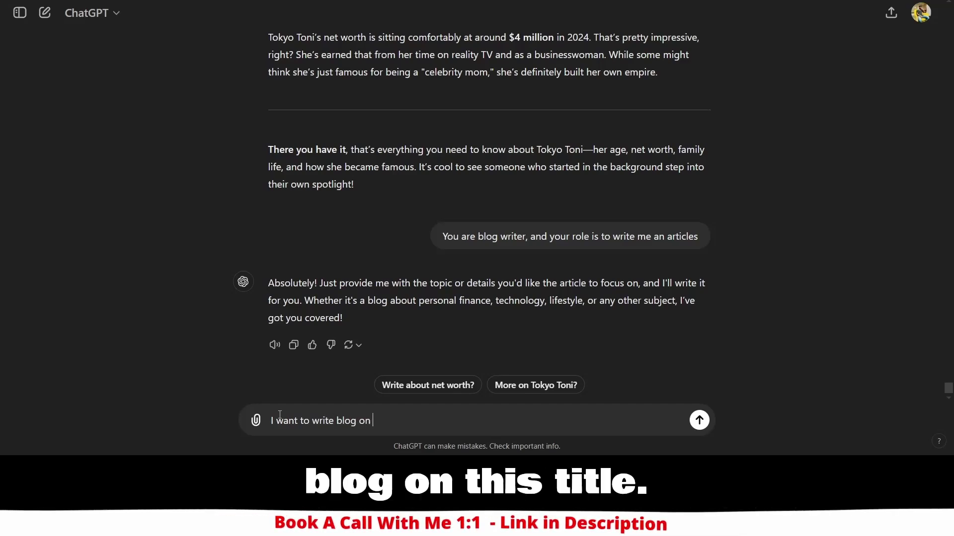
key("BackSpace")
key("BackSpace")
key("BackSpace")
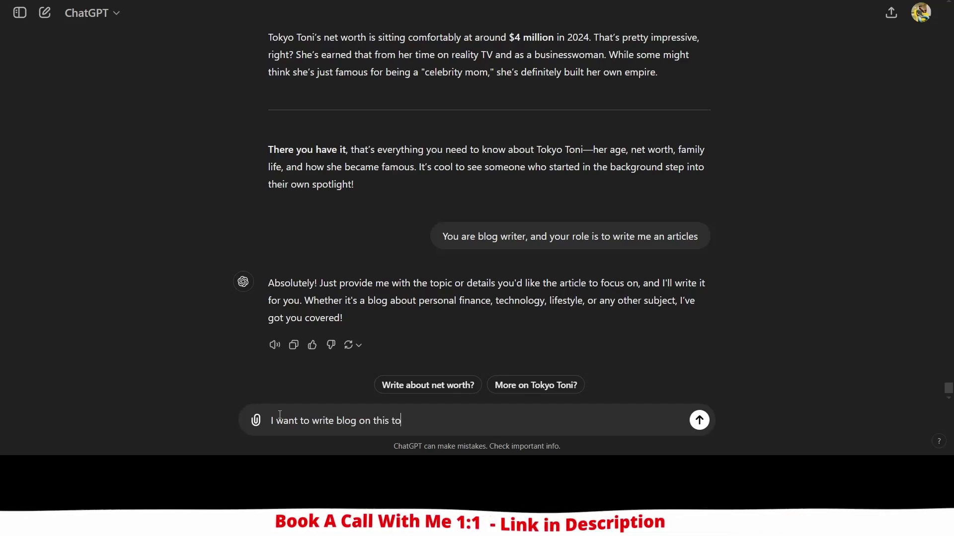
type("itle - ")
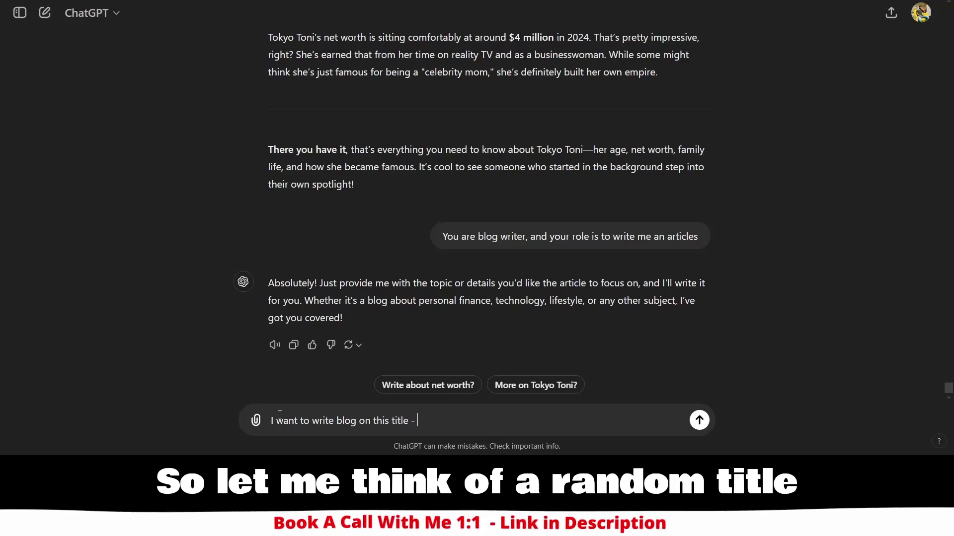
Step: Add the blog title "Cristiano Ronaldo Networth" in quotation marks, followed by a comma, to the message
type("\"")
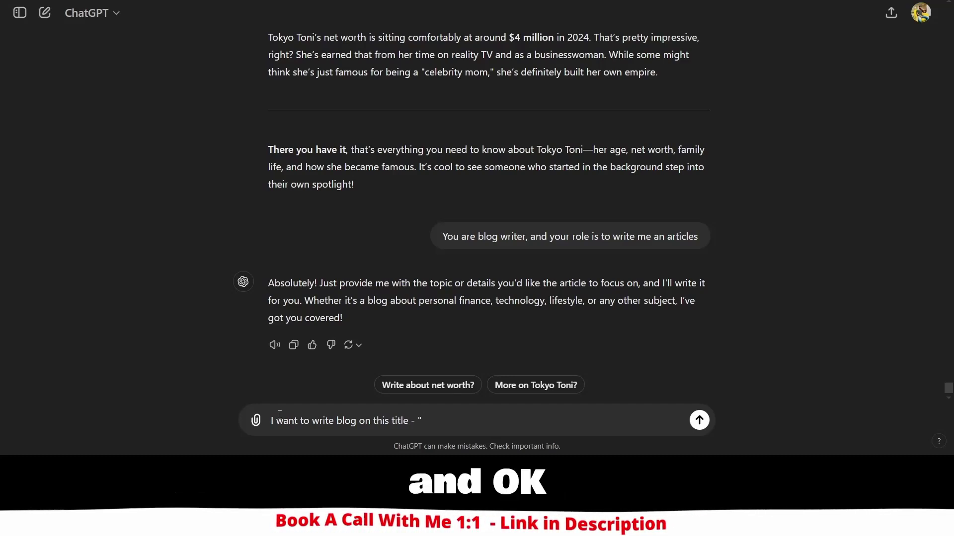
type("Ch")
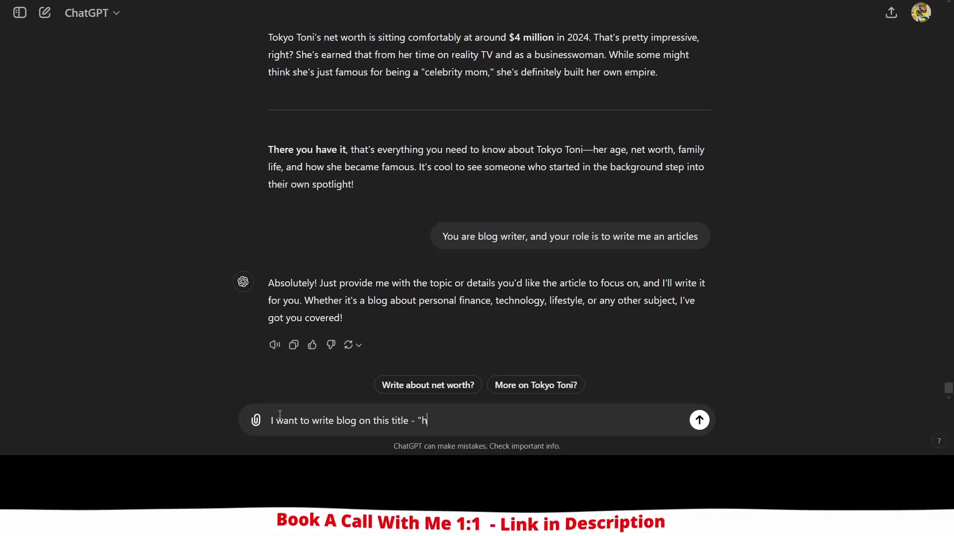
key("BackSpace")
type("Christin")
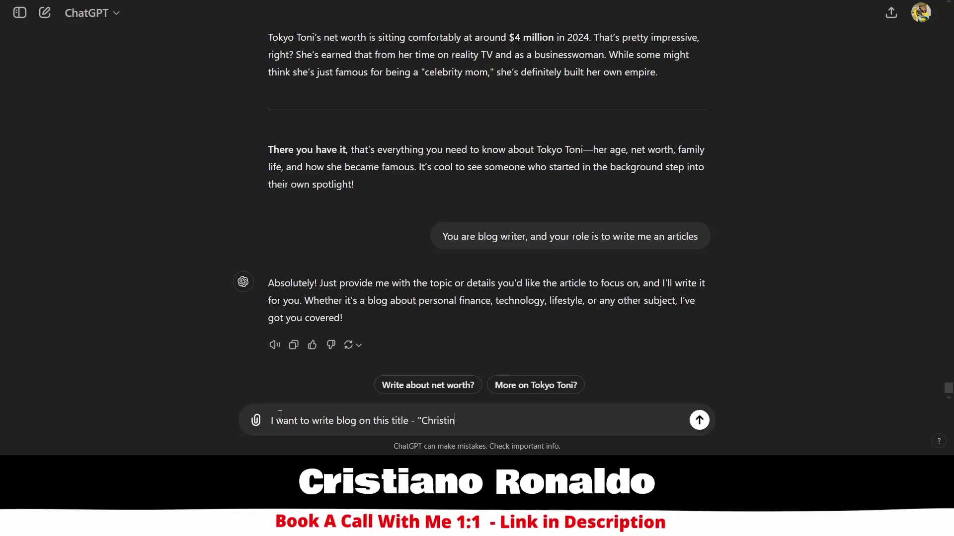
key("BackSpace")
key("BackSpace")
key("BackSpace")
key("BackSpace")
key("BackSpace")
key("BackSpace")
key("BackSpace")
type("ri")
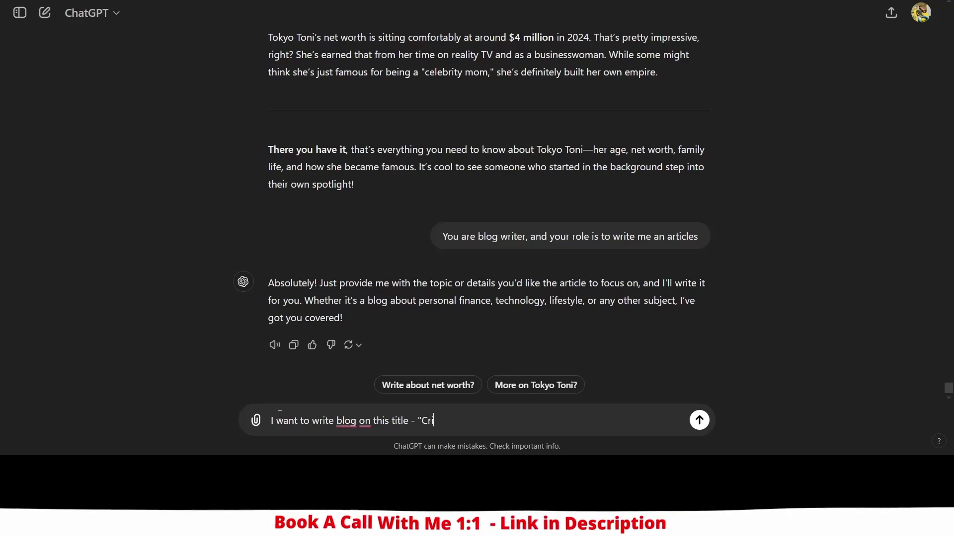
type("stiano Ro")
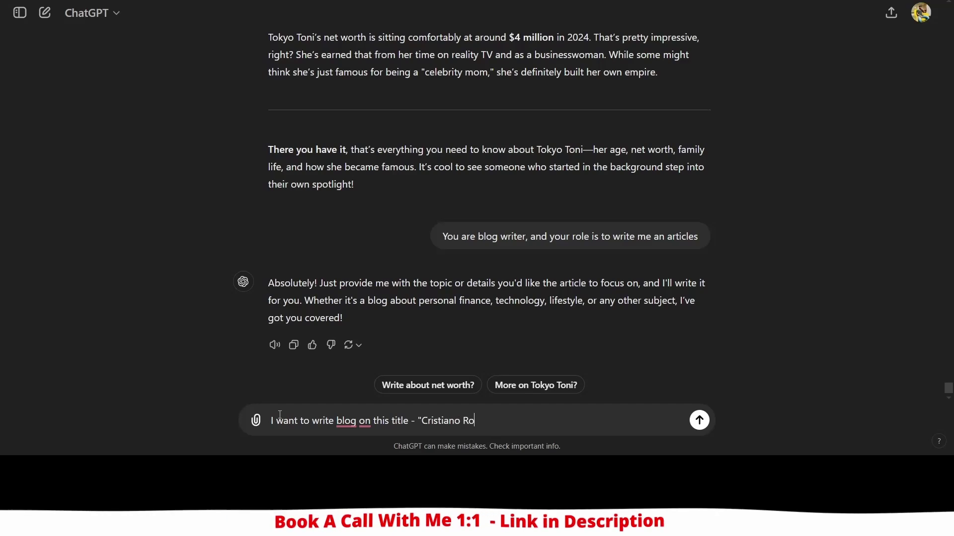
type("naldo Net")
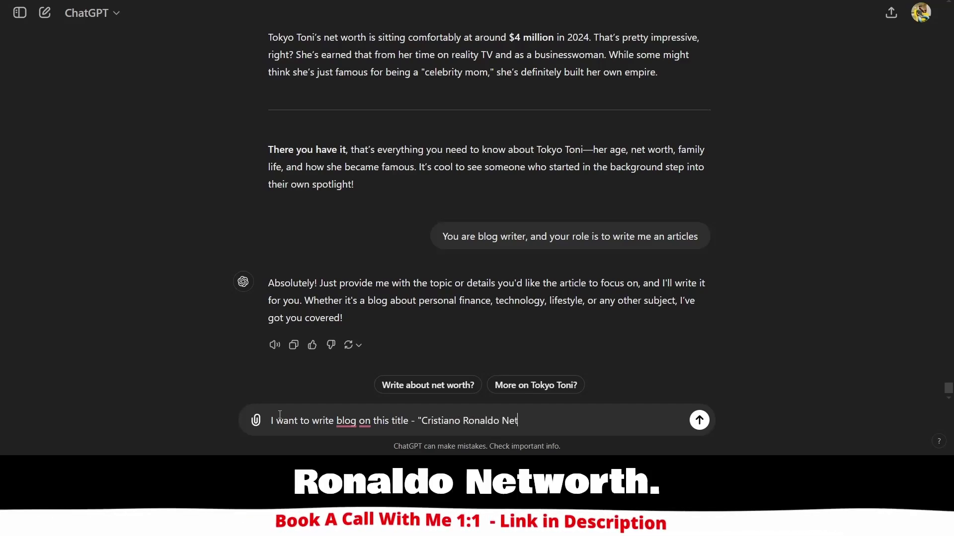
type("worth\",")
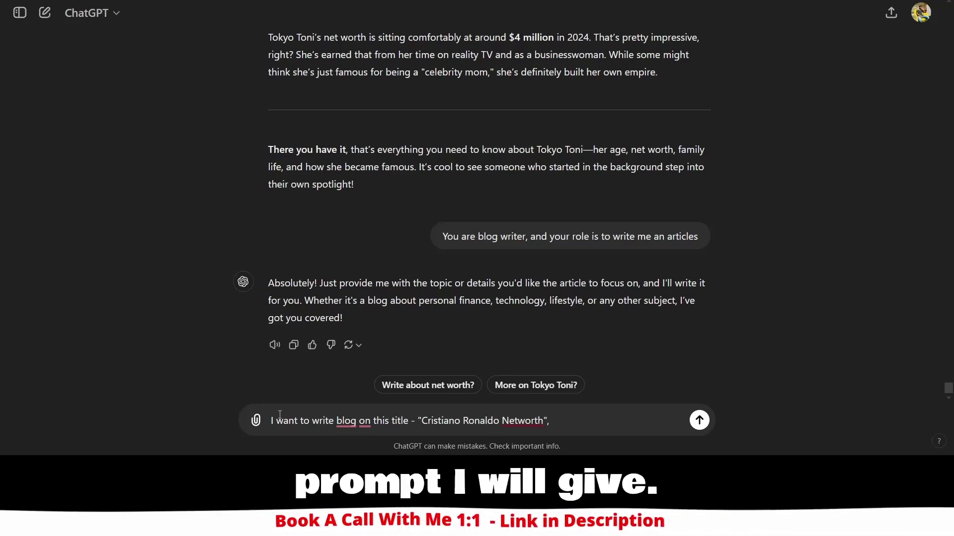
Step: Continue the message with the style instruction "write like you are having conversation with a friend, 1st person"
type("wrwi")
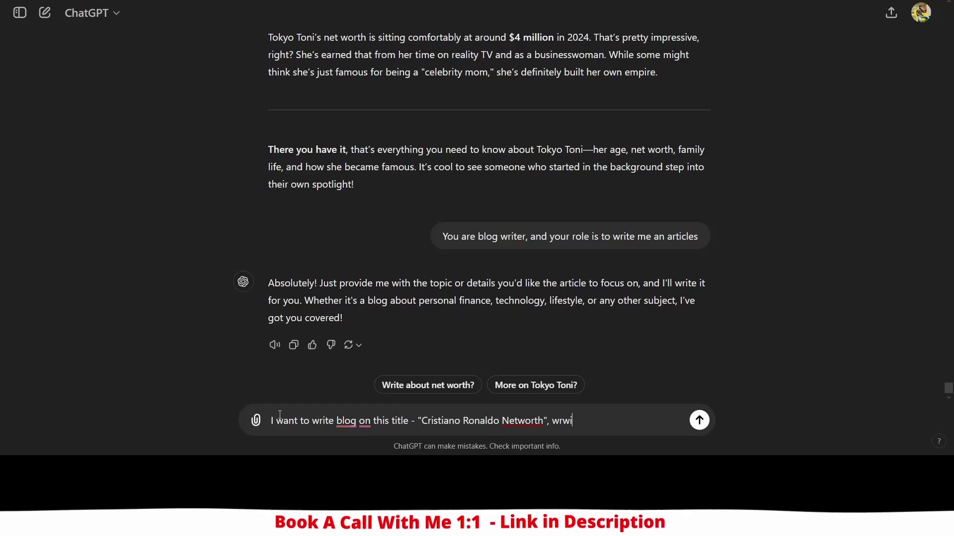
key("BackSpace")
key("BackSpace")
type("ite article on ")
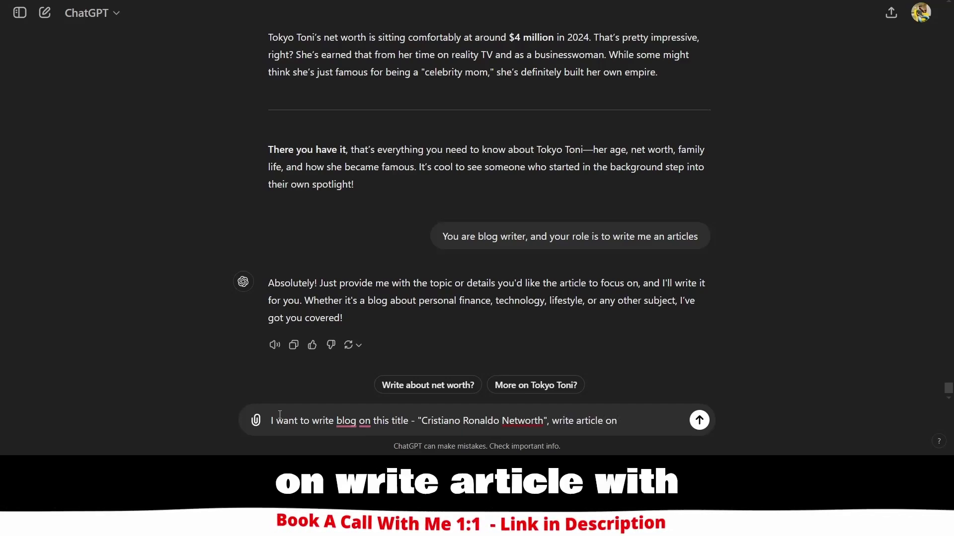
type(" with")
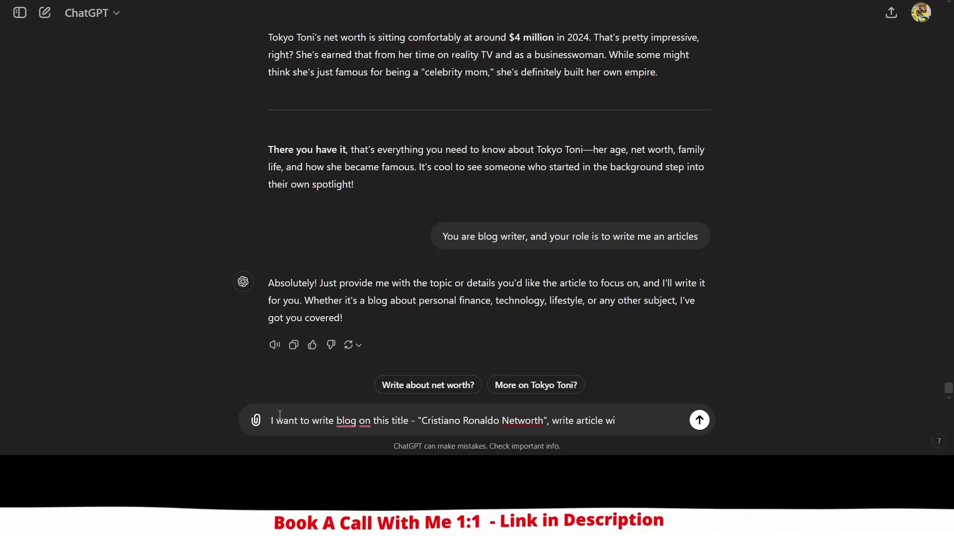
key("BackSpace")
key("BackSpace")
key("BackSpace")
key("BackSpace")
key("BackSpace")
key("BackSpace")
key("BackSpace")
key("BackSpace")
key("BackSpace")
key("BackSpace")
key("BackSpace")
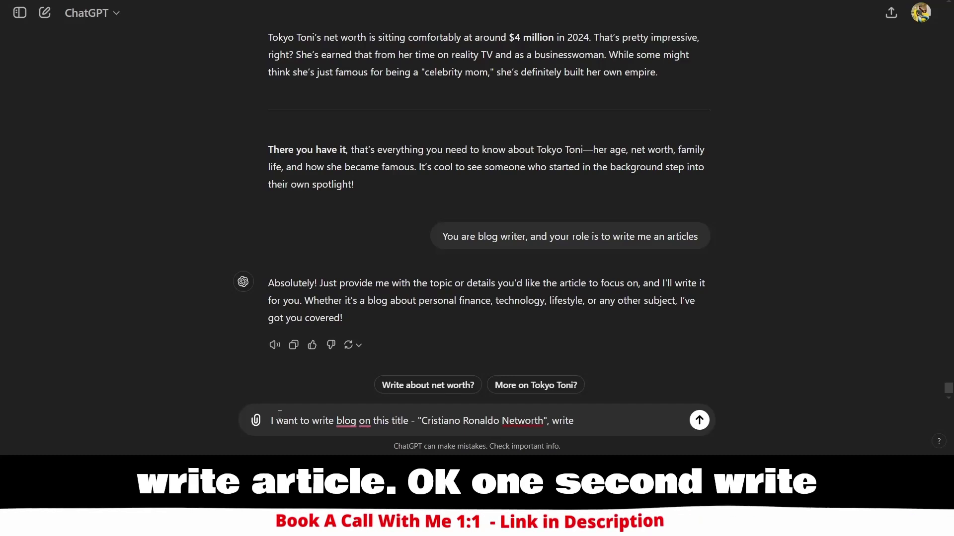
type("like you are h")
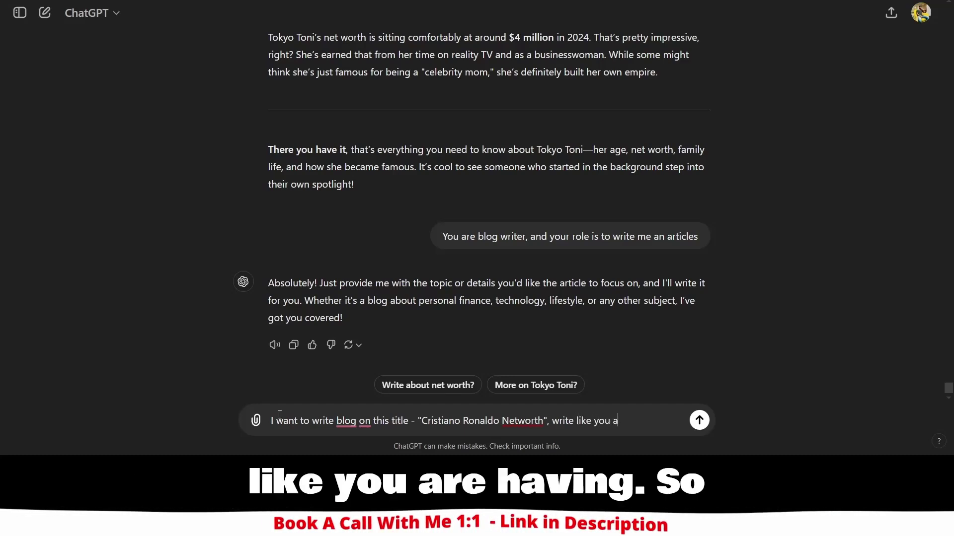
type("aving")
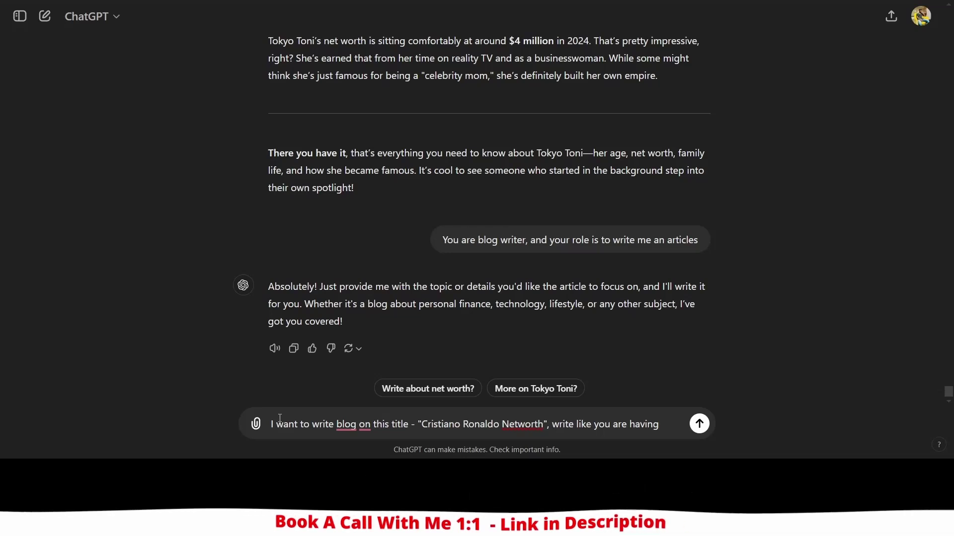
type("conve")
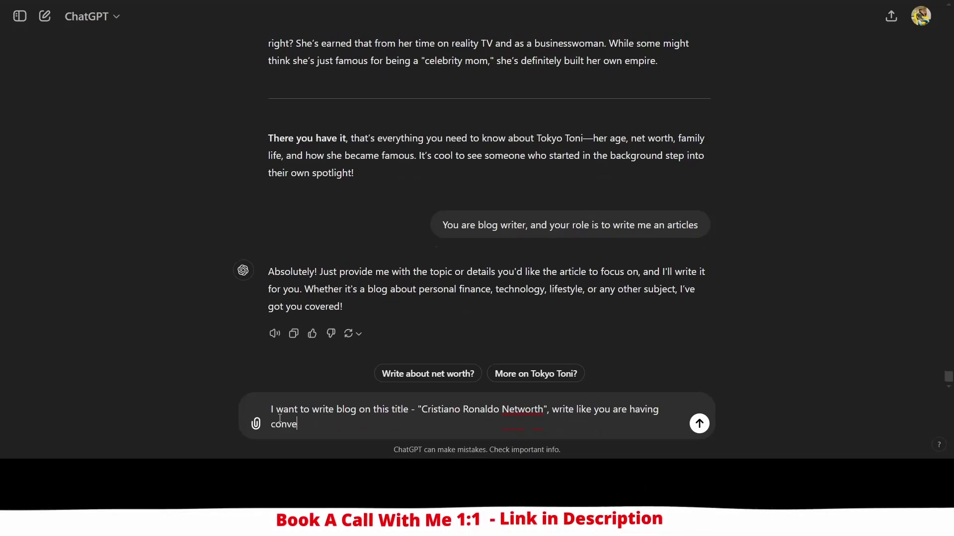
type("rsation")
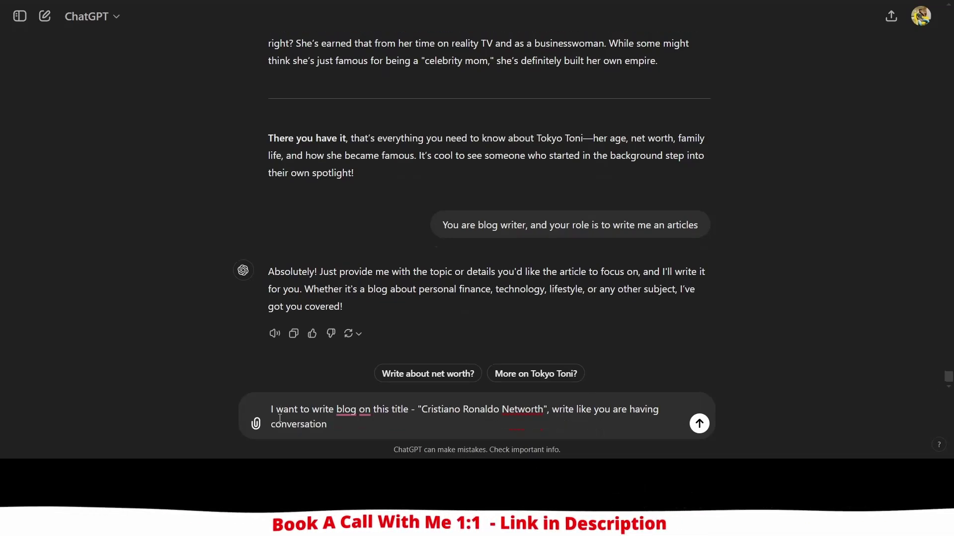
type(" with a fri")
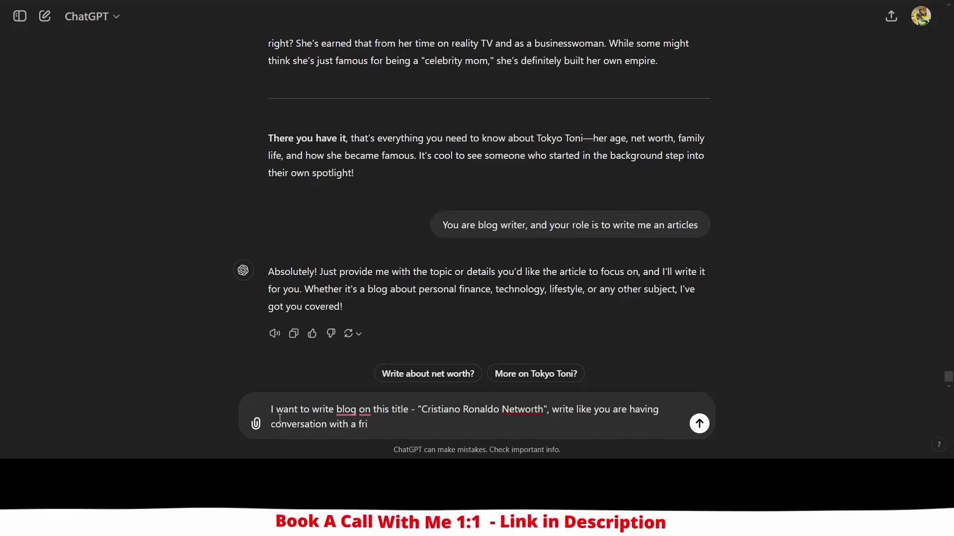
type("end, 1")
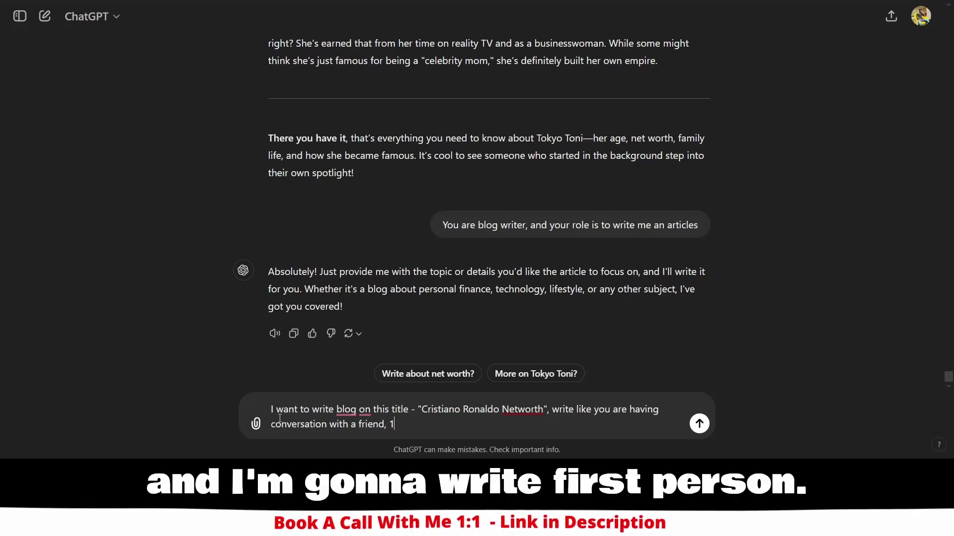
type("st person")
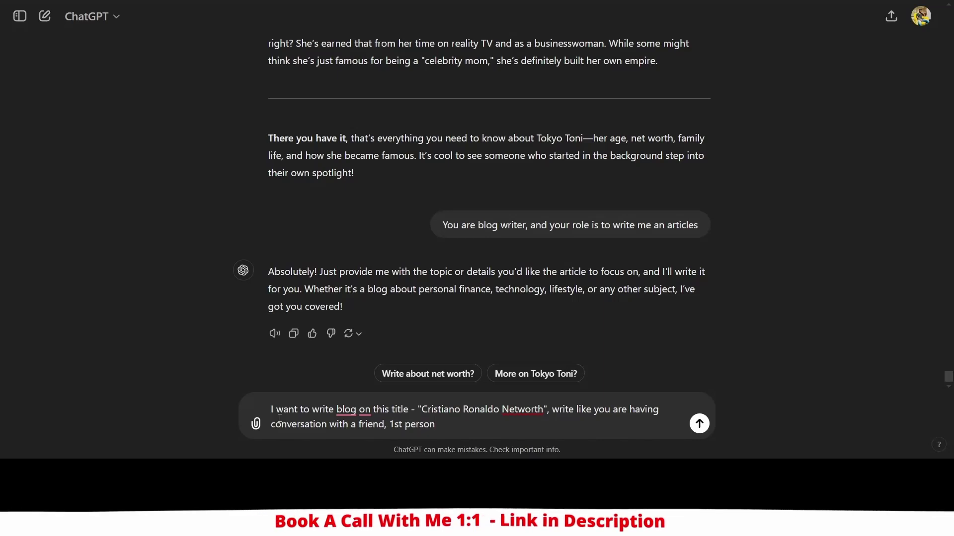
Step: Append the readability requirement ", more easy to read" to the message
type(", ")
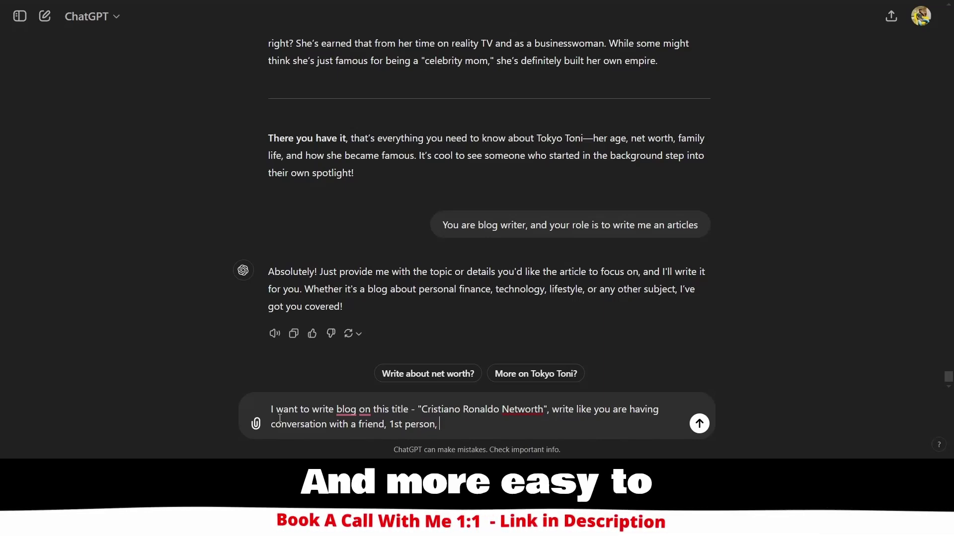
type("more eas")
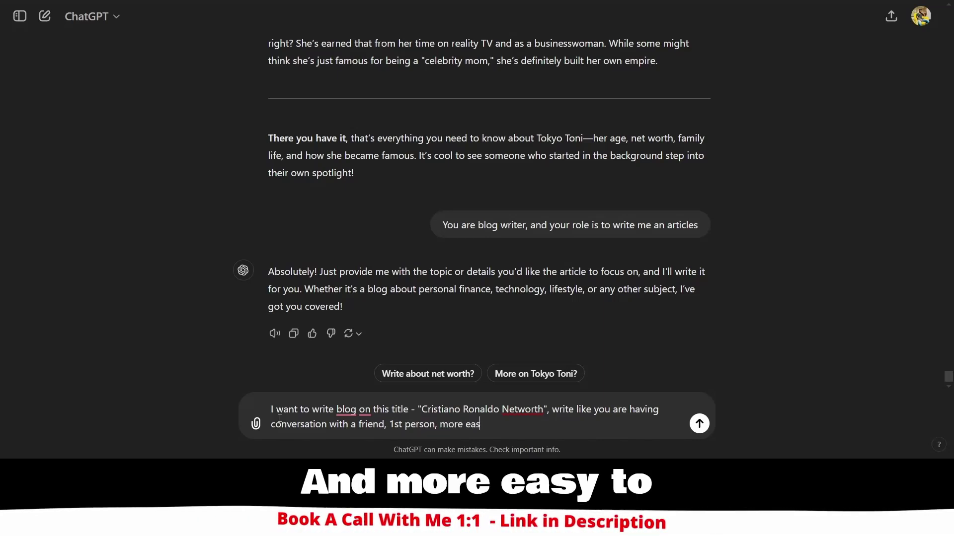
type("y to read")
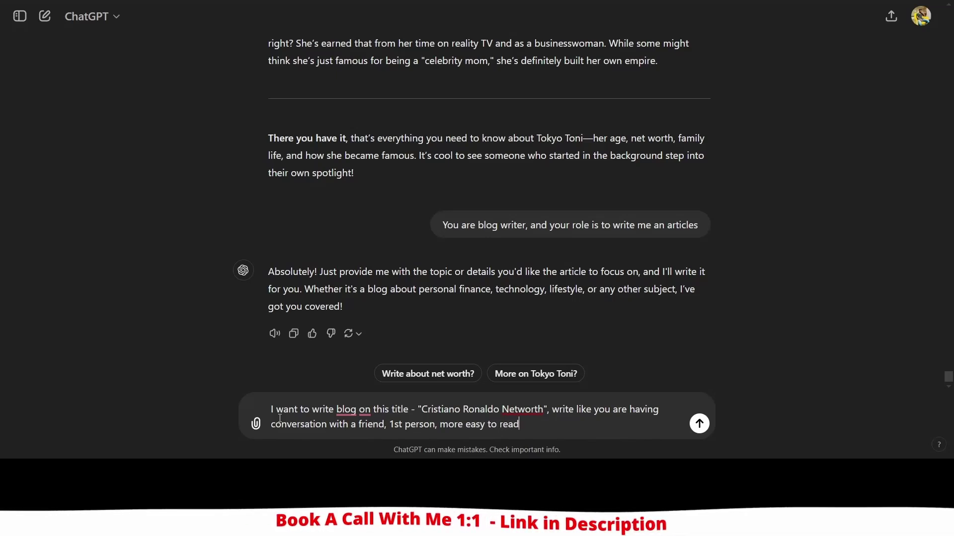
Step: Append the wording requirement ", no complicated words, " to the message
type(", no com")
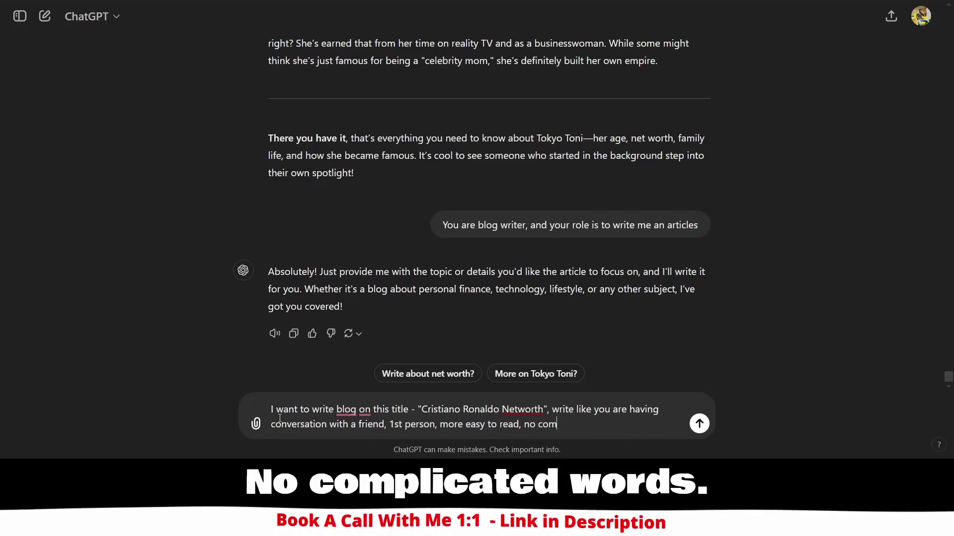
type("plicated")
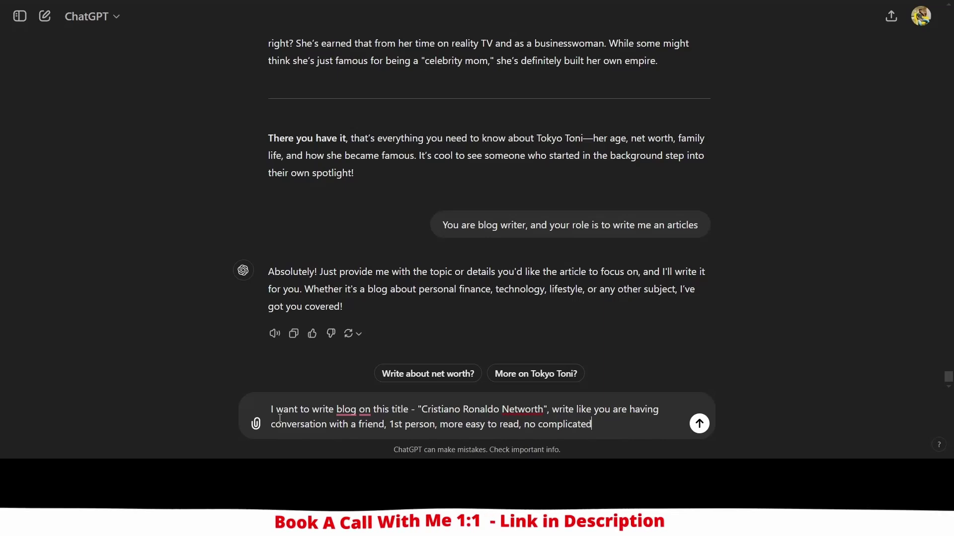
type(" words, ")
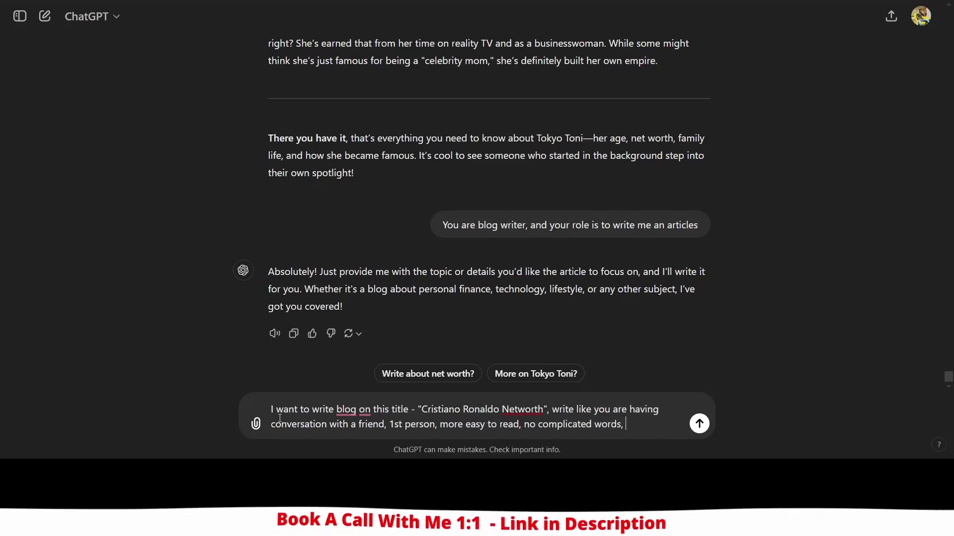
Step: Continue the message with the instruction "use pitching points"
type("use selling")
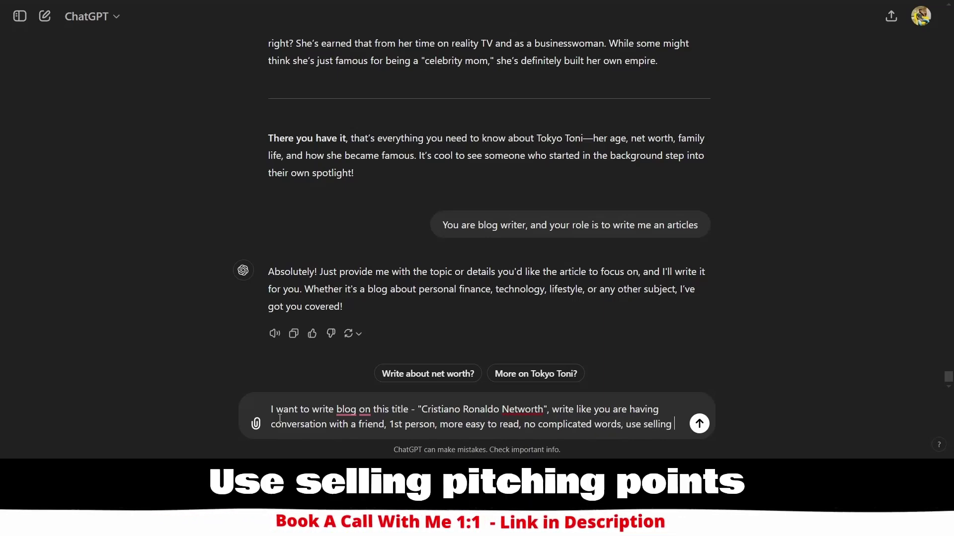
key("BackSpace")
key("BackSpace")
key("BackSpace")
key("BackSpace")
key("BackSpace")
key("BackSpace")
key("BackSpace")
key("BackSpace")
type("pit")
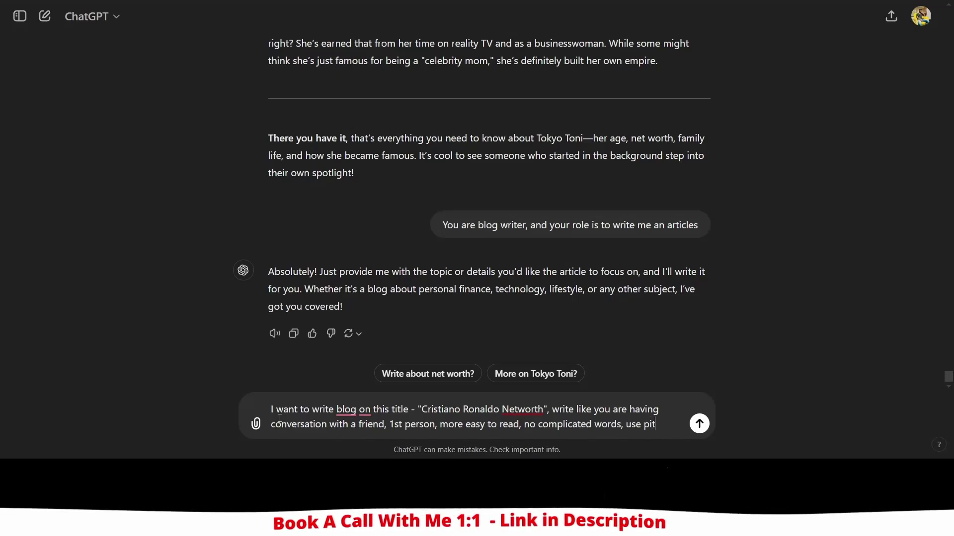
type("ching ")
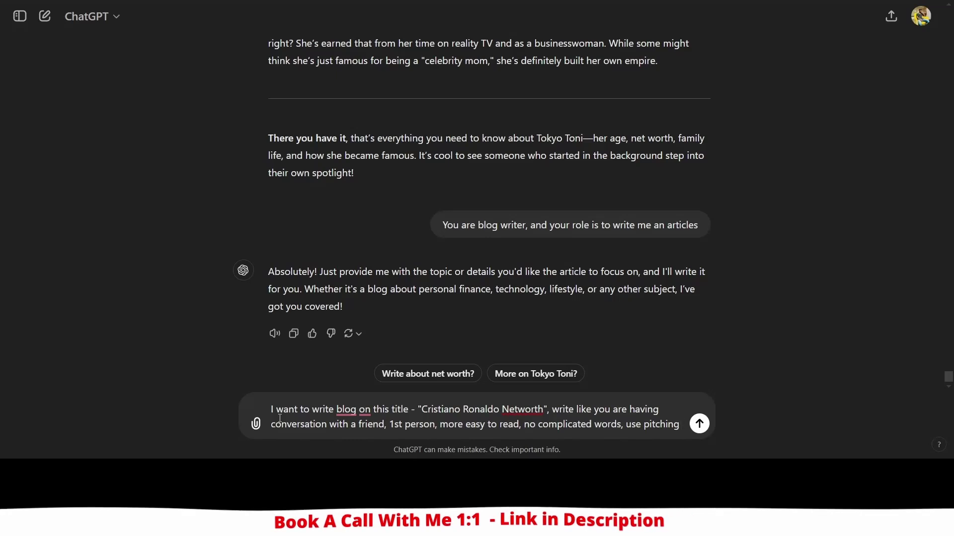
type("poin")
key("BackSpace")
key("BackSpace")
key("BackSpace")
key("BackSpace")
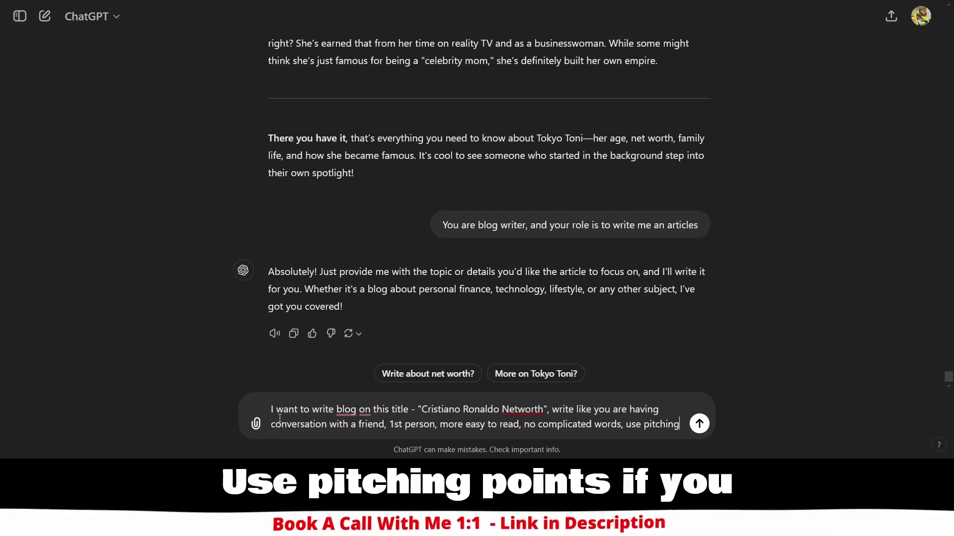
type("points")
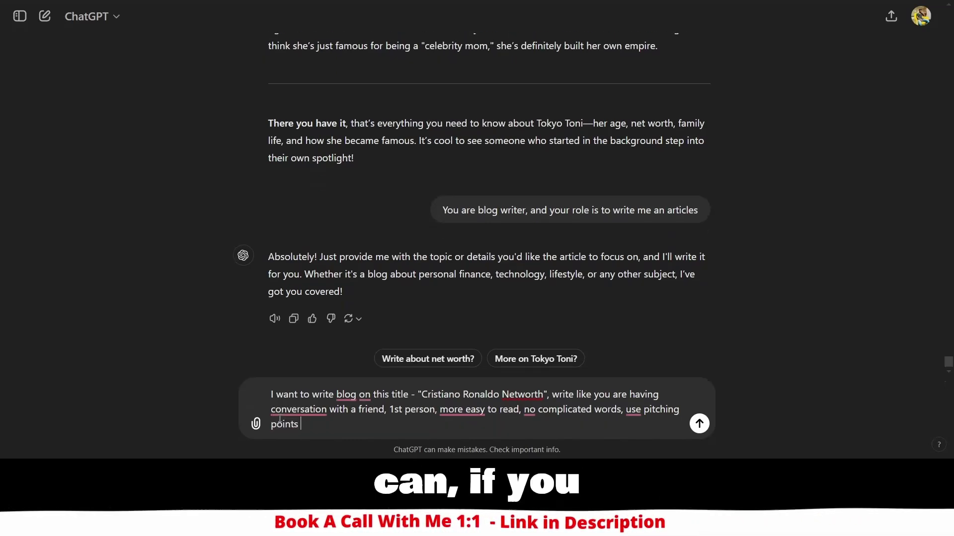
Step: Qualify the pitching points instruction with "if you want,"
type(" if you can")
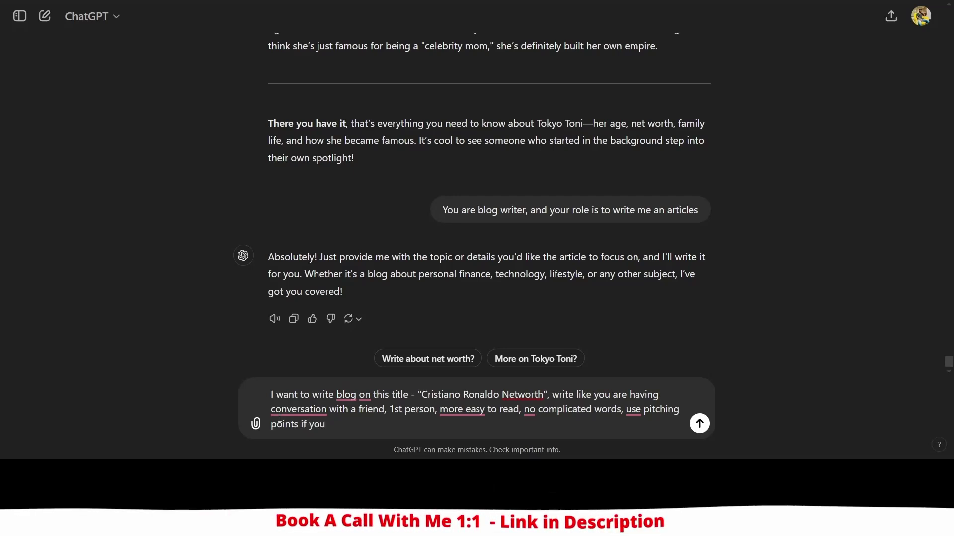
key("BackSpace")
key("BackSpace")
key("BackSpace")
type("want,")
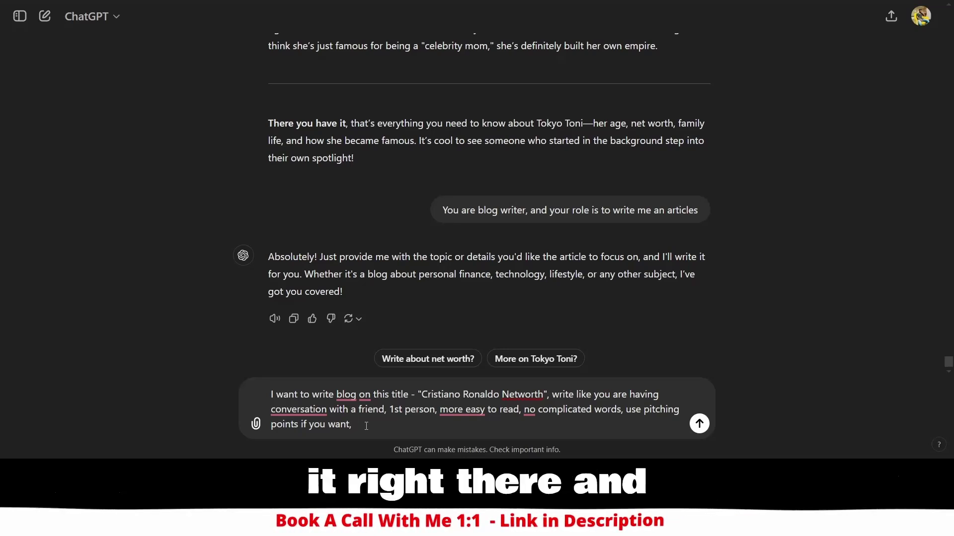
Step: Add the formatting instruction "break down most complex sentence into bullet points or lists" to the message
type("reak ")
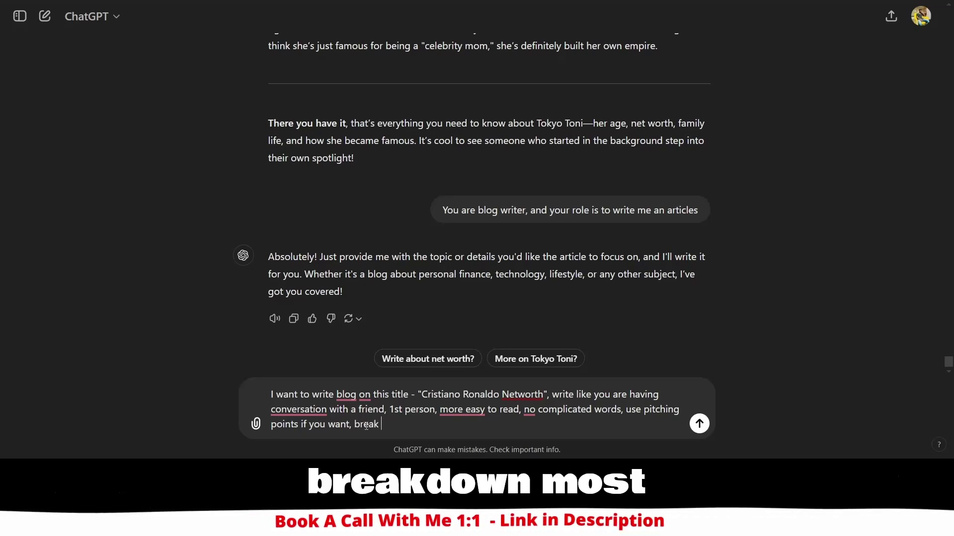
type("down most ")
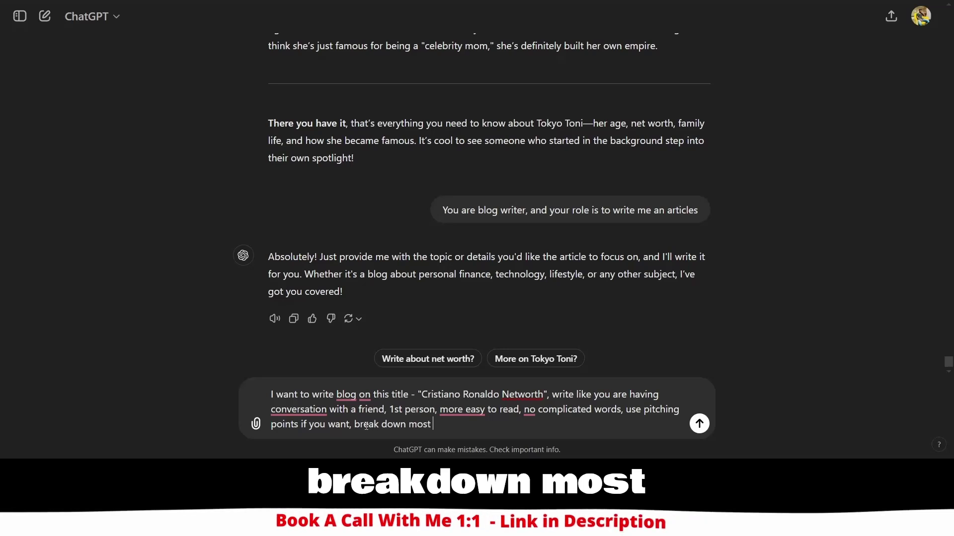
type("complex sen")
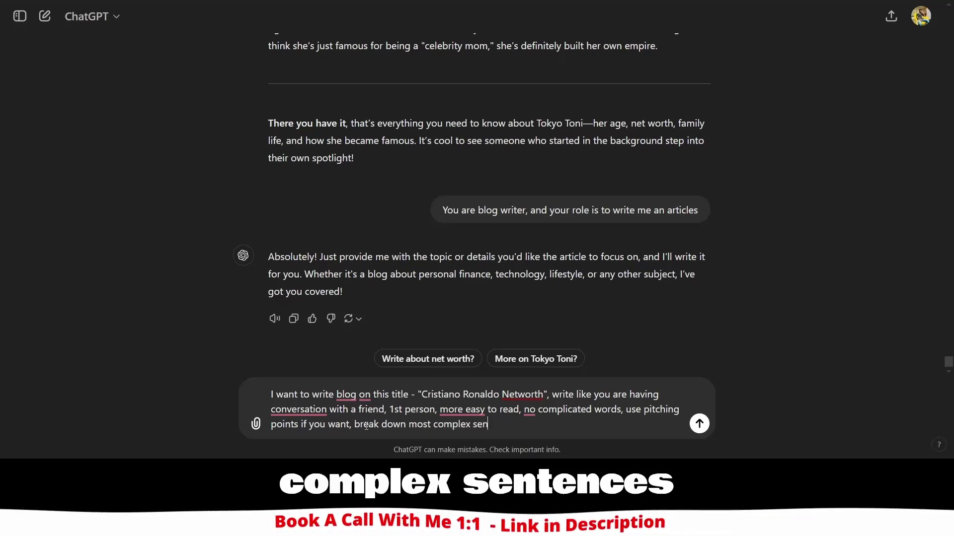
type("tence into")
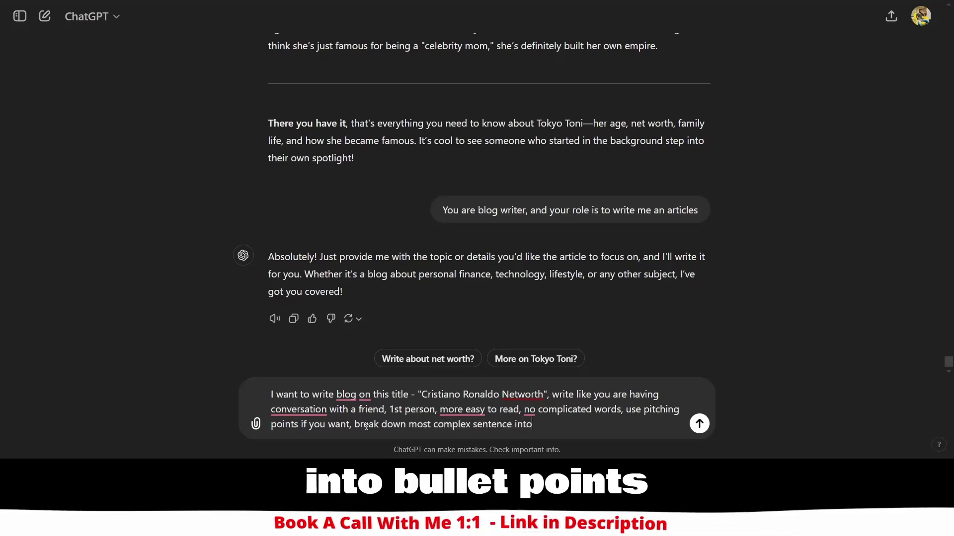
type(" bull")
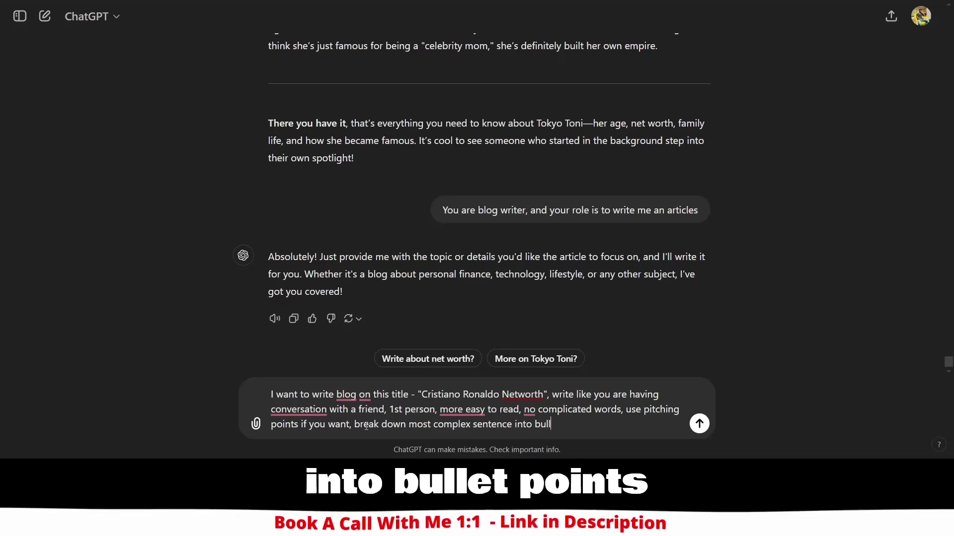
type("et points ")
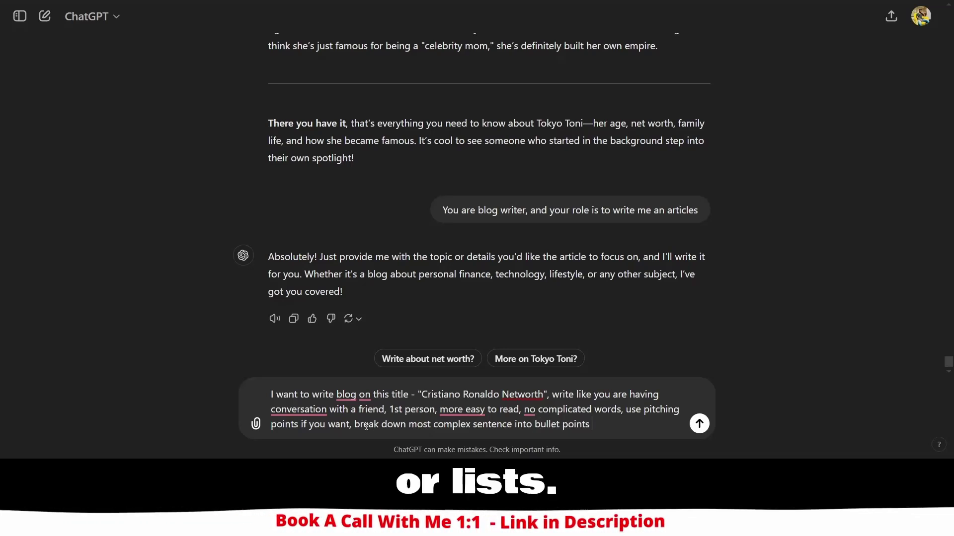
type("or lists")
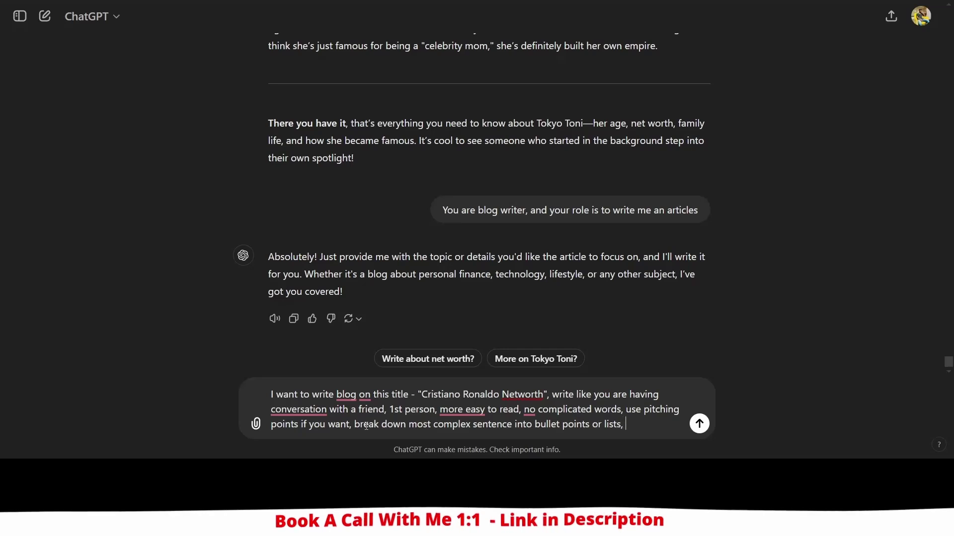
Step: Finish the message with ", don't over complicate with words keep it simple words" and send it
type(", don;")
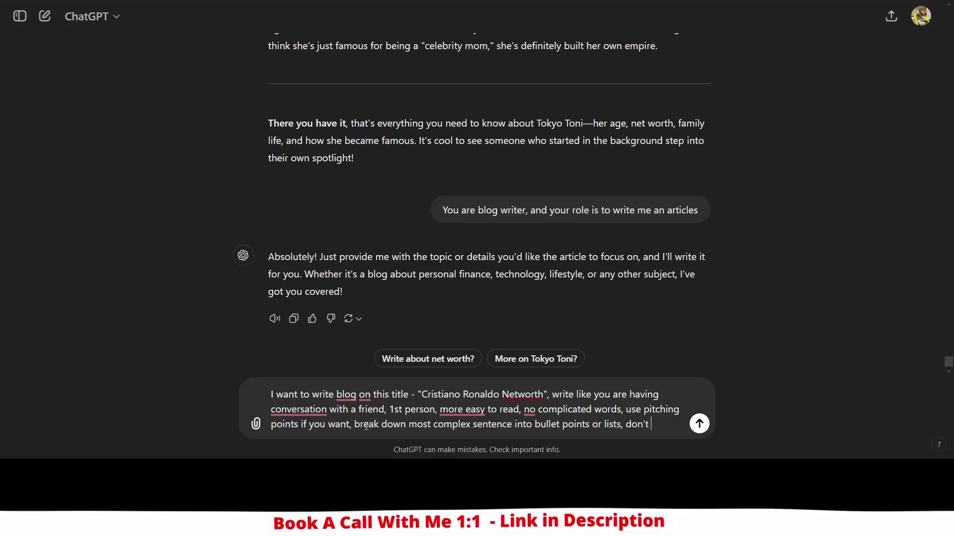
type("'t over compl")
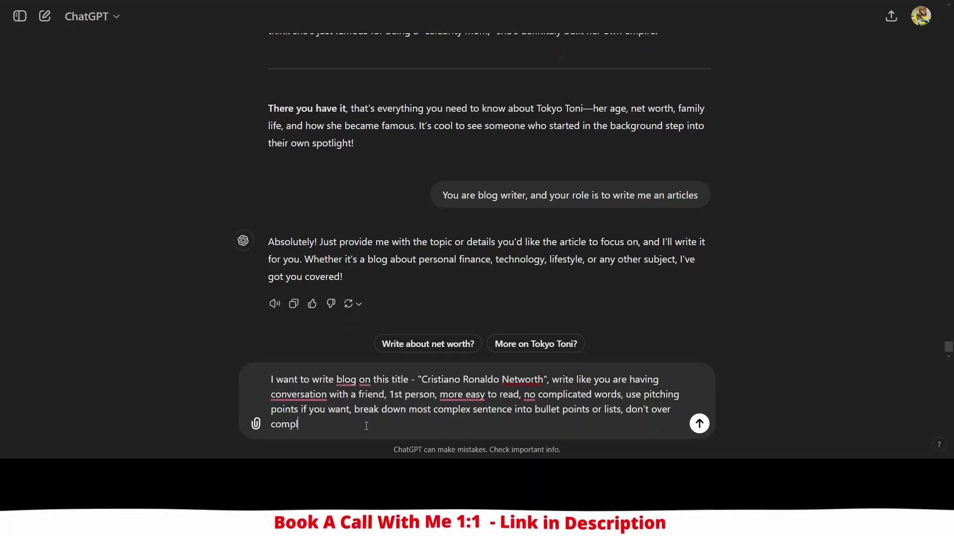
type("icate with wor")
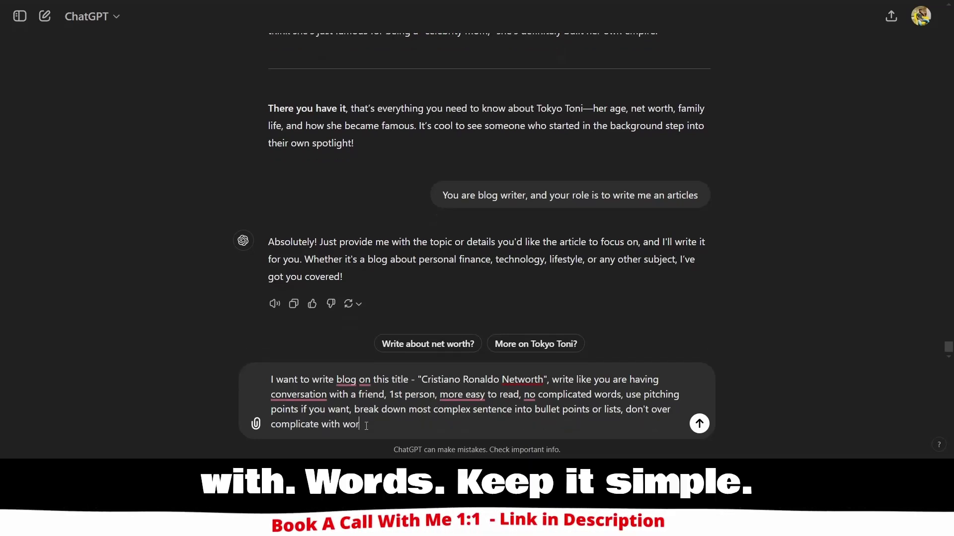
type("ds keep")
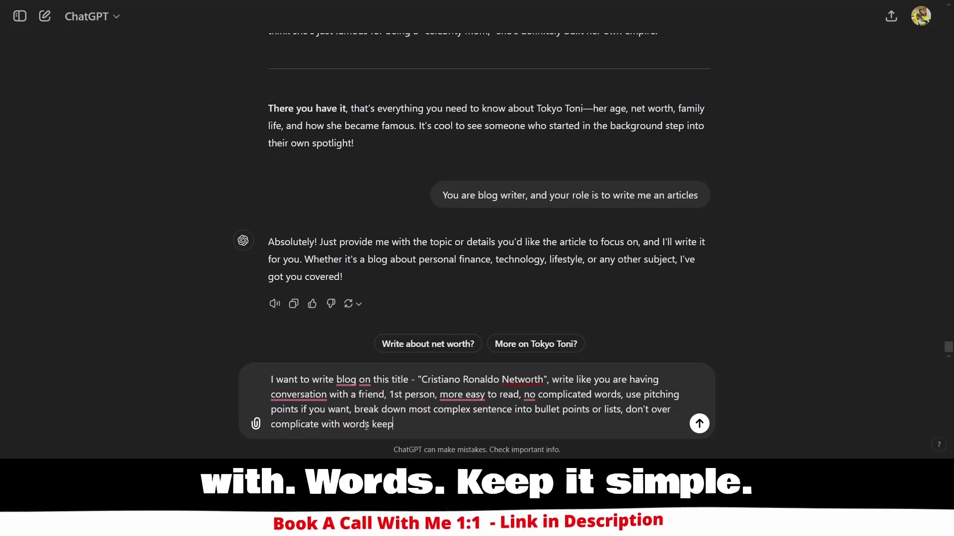
type(" it simple words")
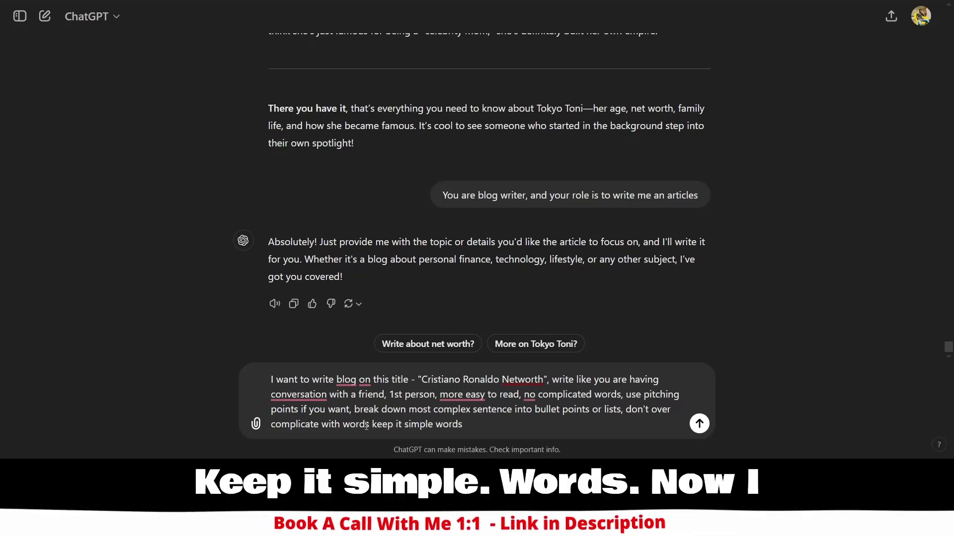
key("Return")
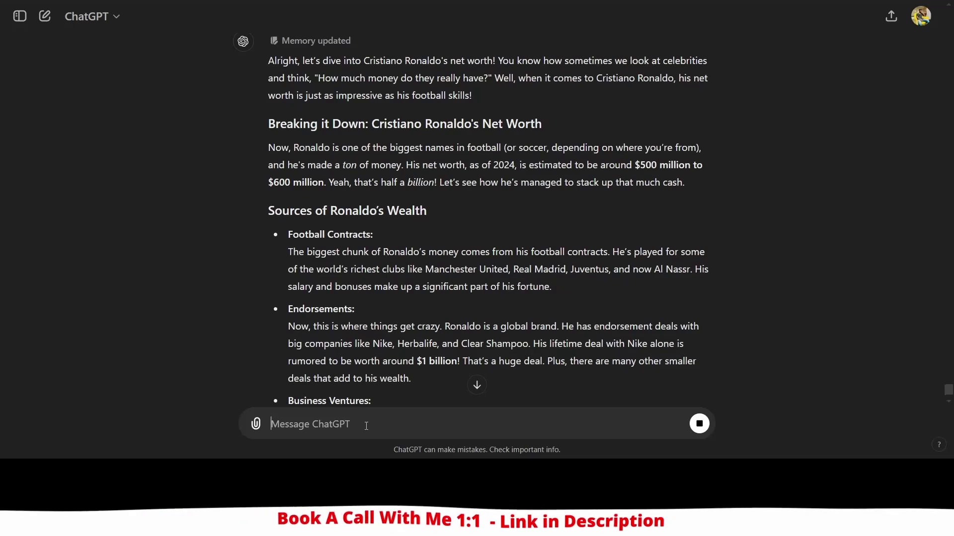
Step: Copy the generated article from its introduction through the Endorsements section and paste it into QuillBot's Paraphraser
scroll(341, 384, "up", 2)
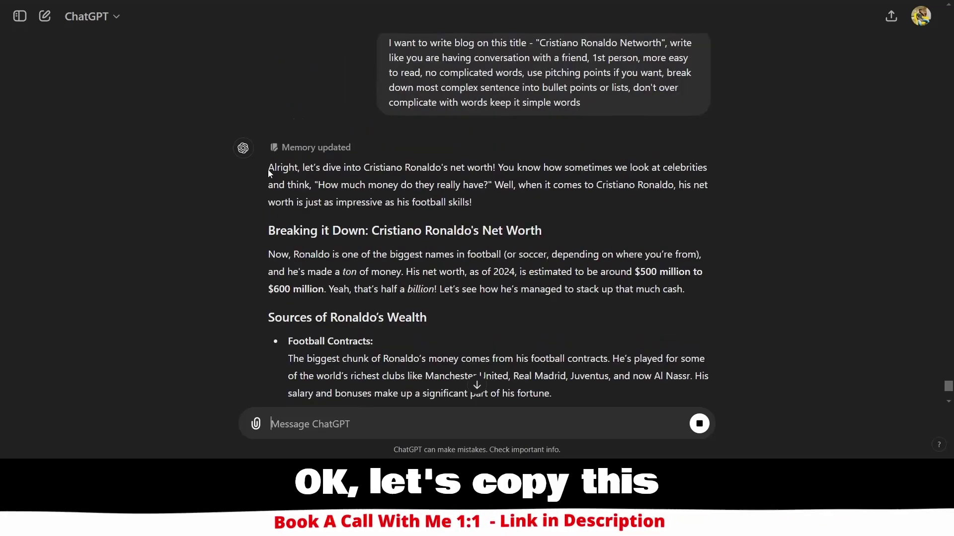
left_click_drag(268, 169, 460, 281)
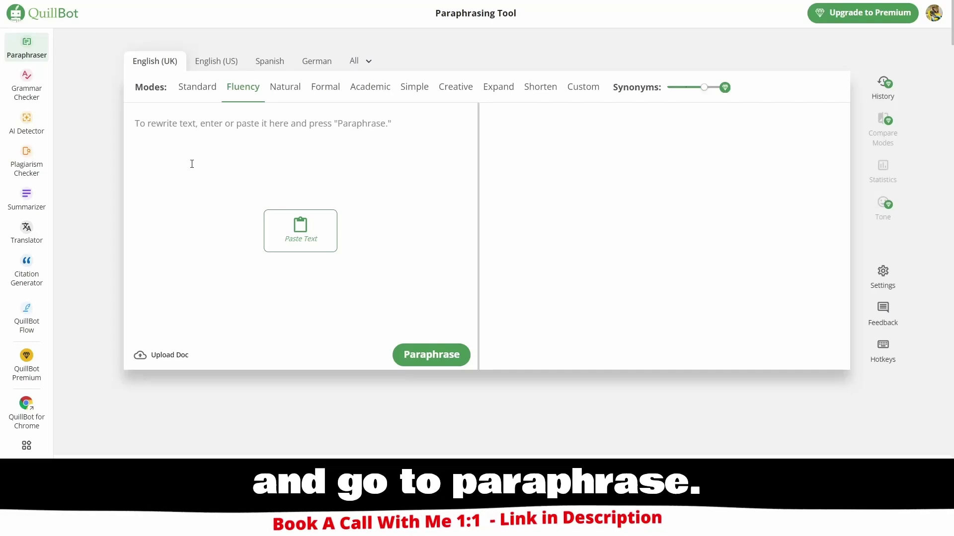
key("ctrl+v")
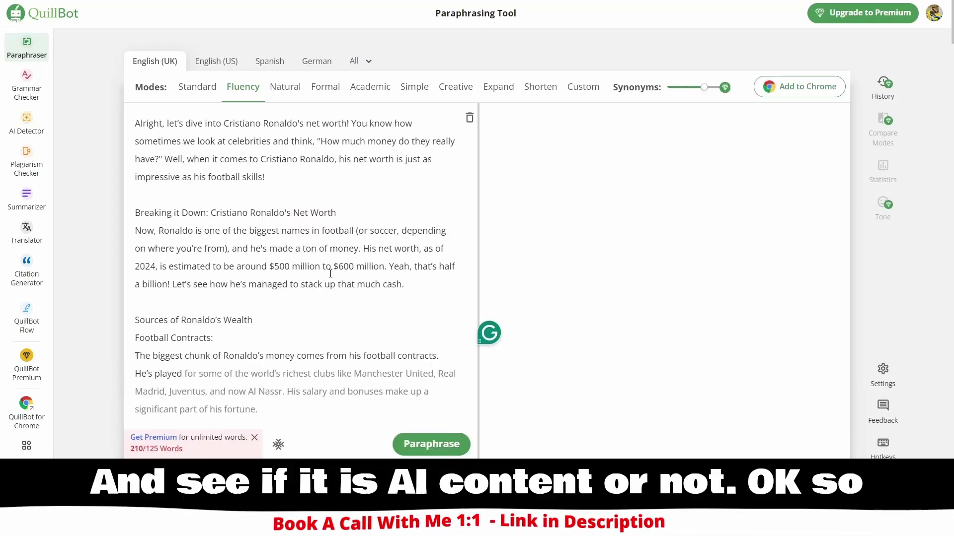
Step: Paste the copied article text into QuillBot's AI Detector and analyze it for AI-generated content
scroll(391, 337, "down", 1)
scroll(391, 338, "down", 1)
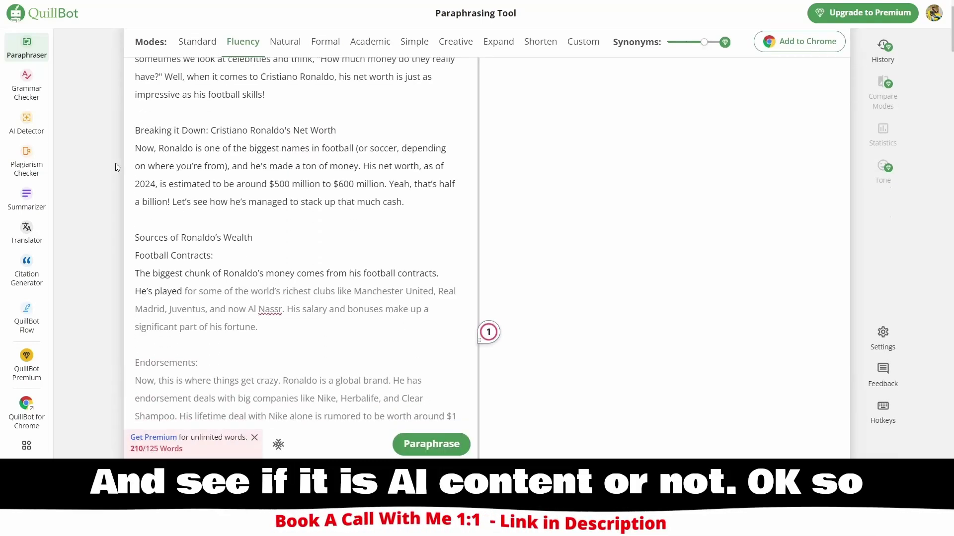
left_click(38, 132)
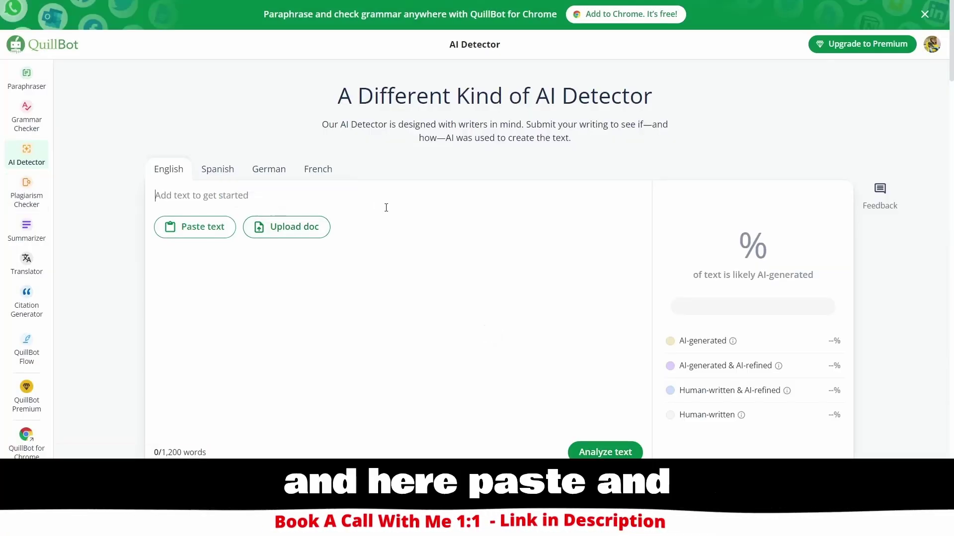
left_click(386, 208)
key("ctrl+v")
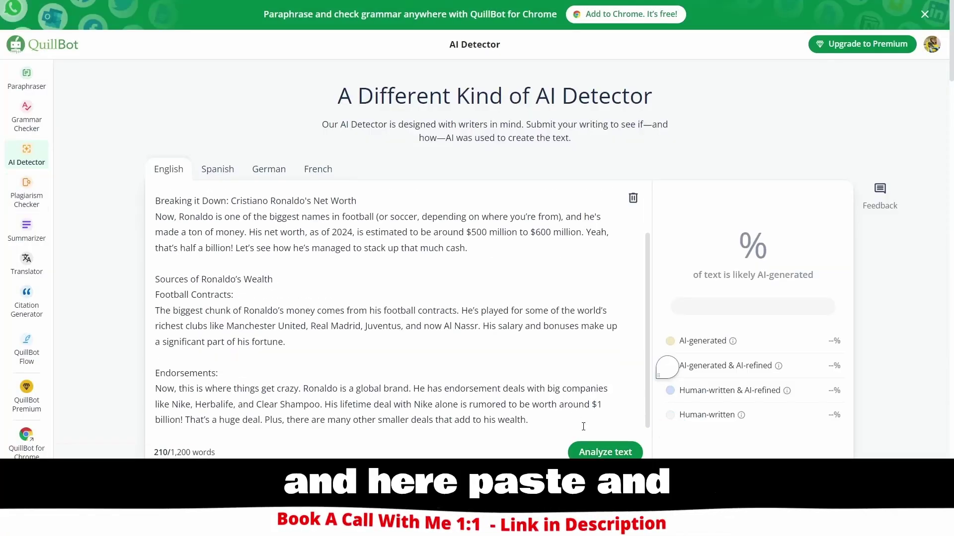
left_click(590, 451)
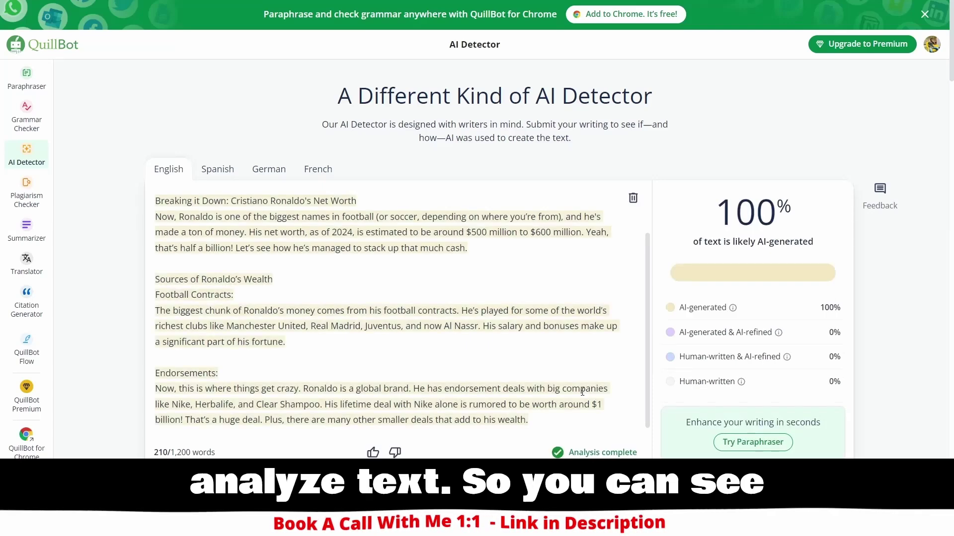
scroll(582, 392, "down", 1)
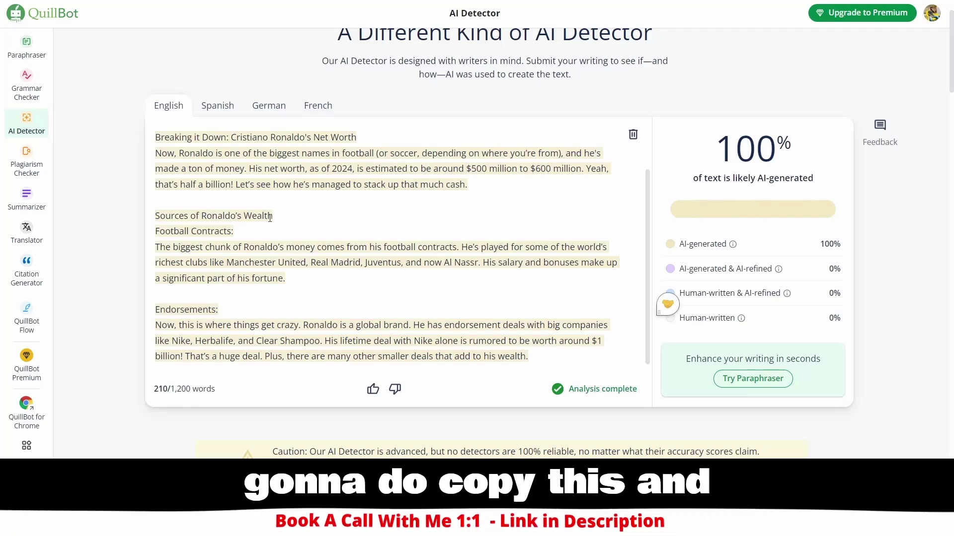
Step: Copy the whole article text from the AI Detector, switch to Claude and begin a new prompt with "Write this"
key("ctrl+a")
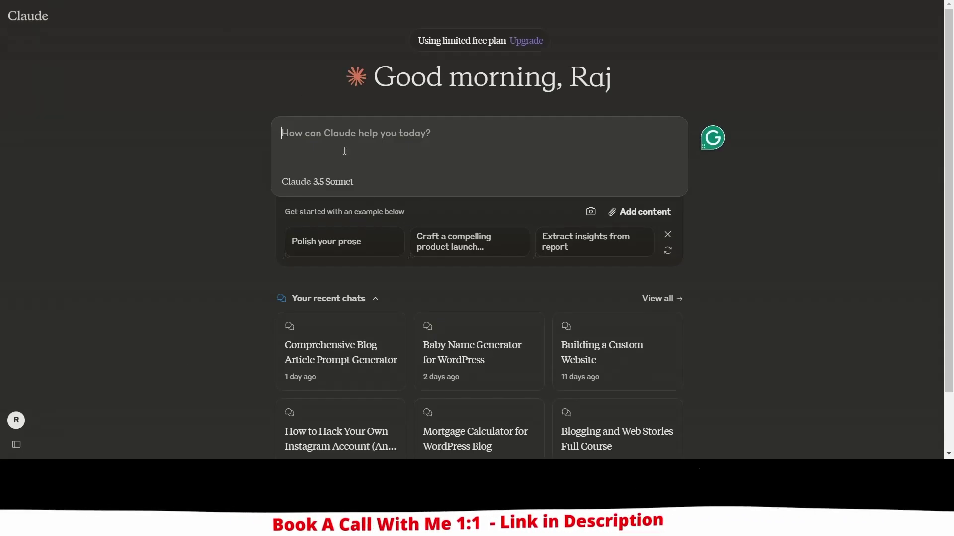
type("Make")
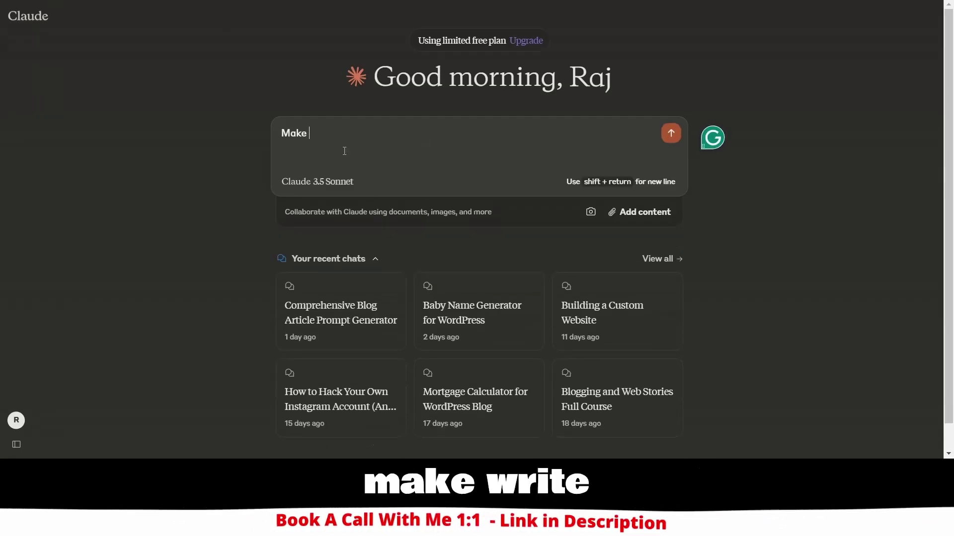
key("BackSpace")
key("BackSpace")
key("BackSpace")
key("BackSpace")
key("BackSpace")
type("Write th")
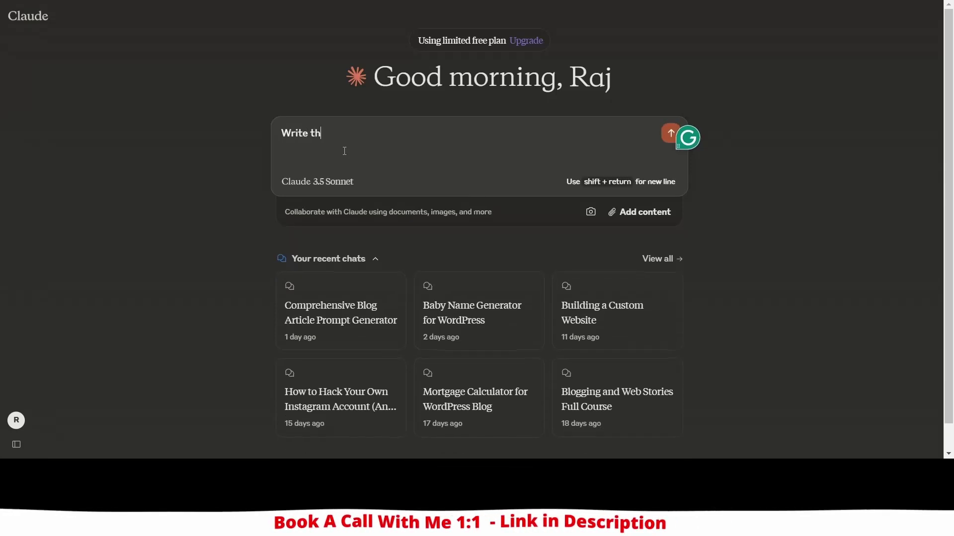
type("is into")
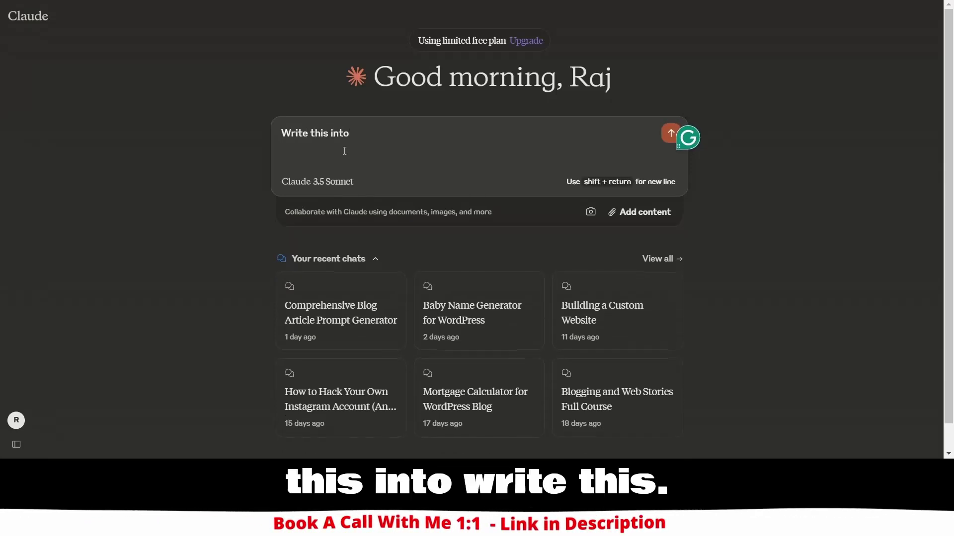
key("BackSpace")
key("BackSpace")
key("BackSpace")
key("BackSpace")
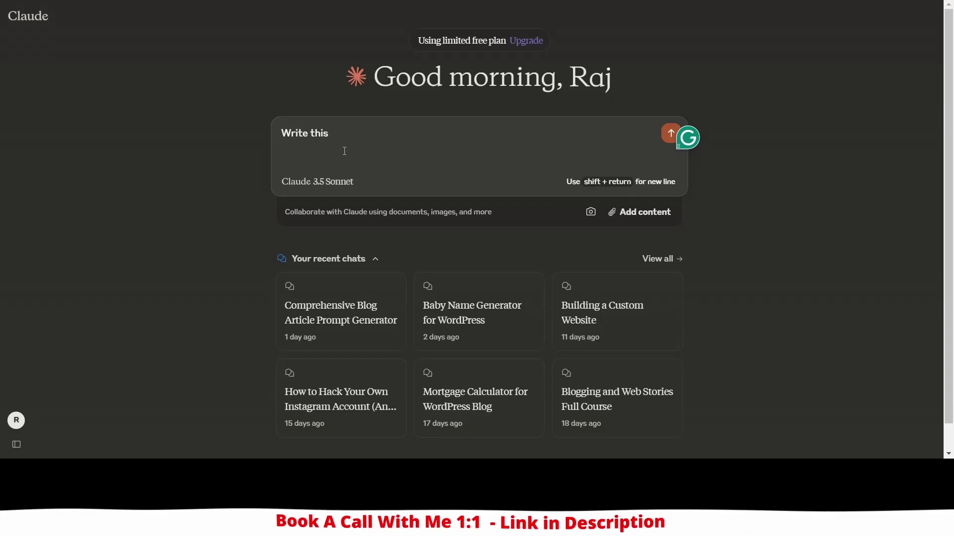
Step: Continue the prompt with "blog article information which I give you"
type("blog artic")
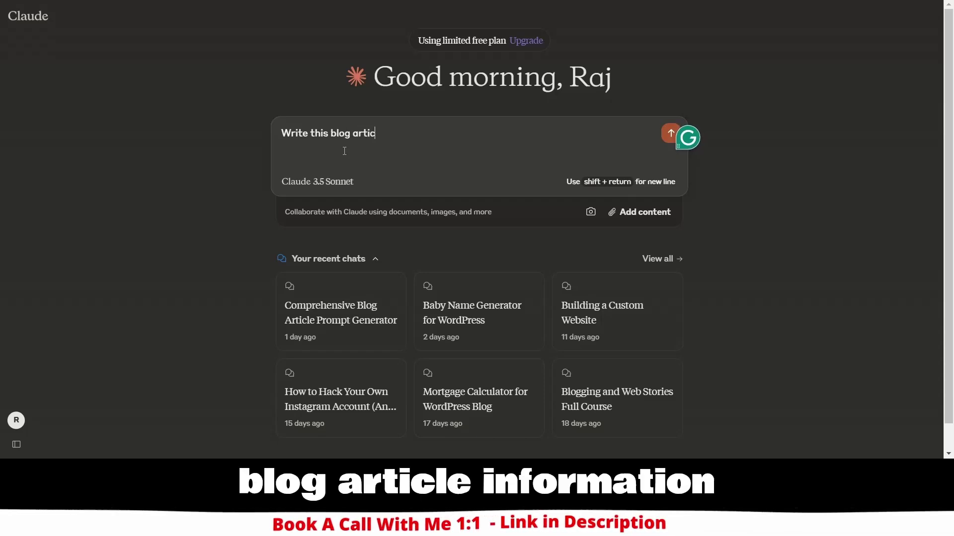
type("le infomr")
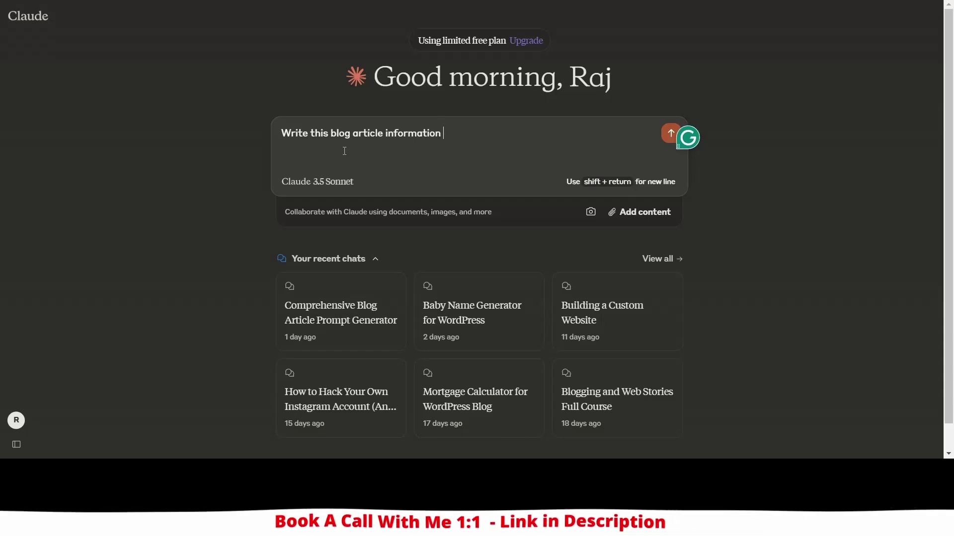
type("which I give ")
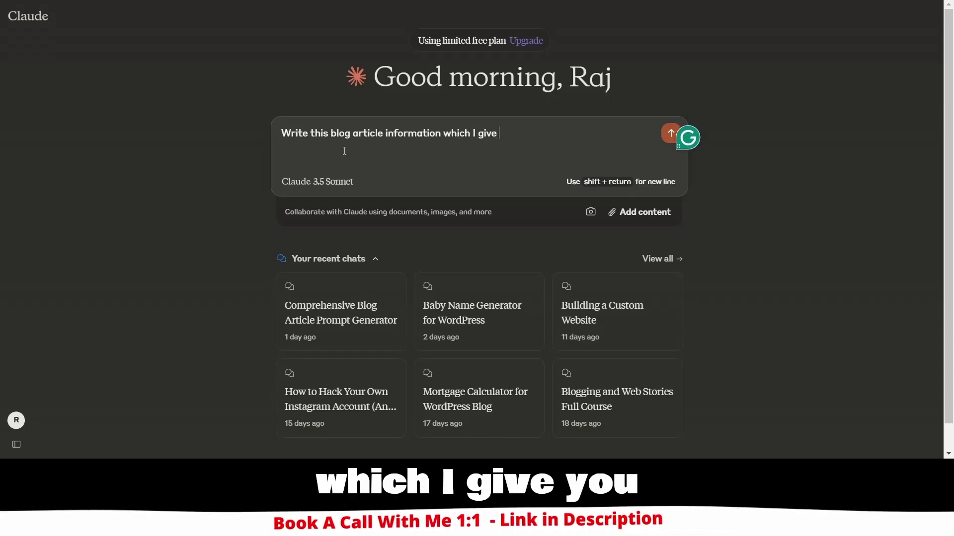
type("you i")
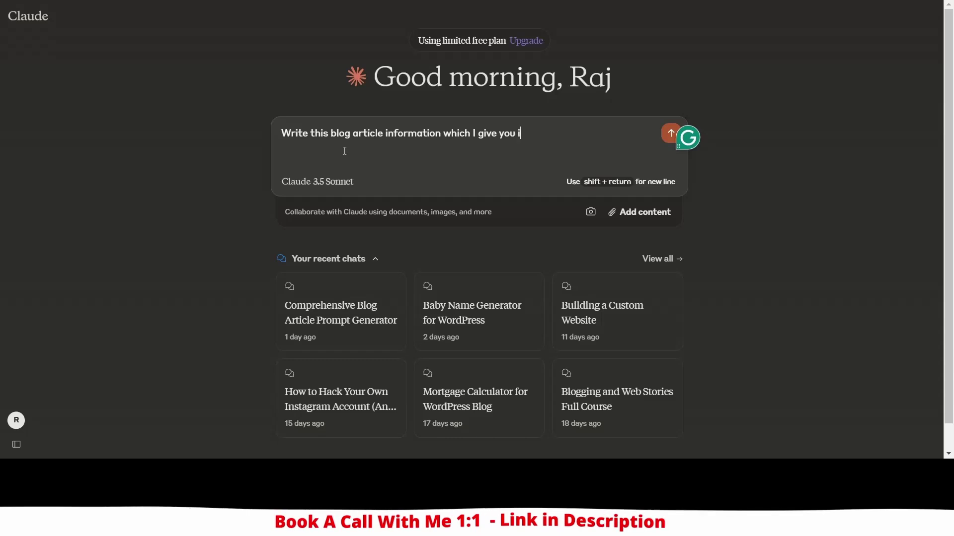
type("nto")
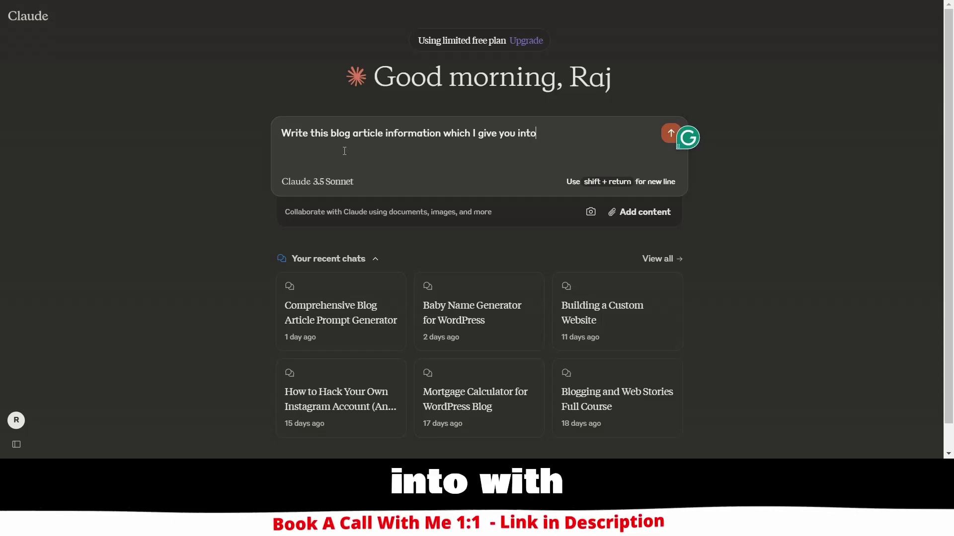
key("BackSpace")
key("BackSpace")
key("BackSpace")
key("BackSpace")
Step: Add the instruction "with Grammar mistakes intentionally," to the prompt
type("with gramm")
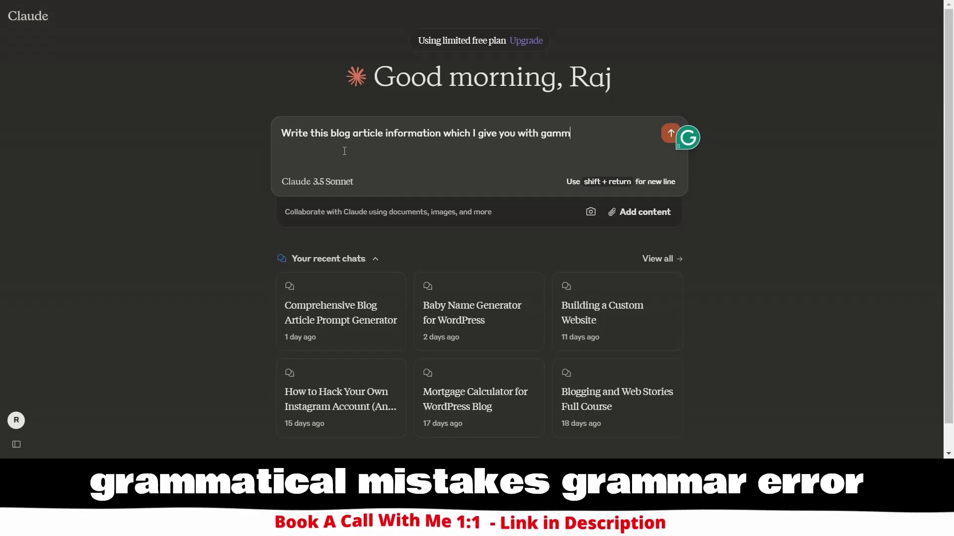
key("BackSpace")
key("BackSpace")
key("BackSpace")
key("BackSpace")
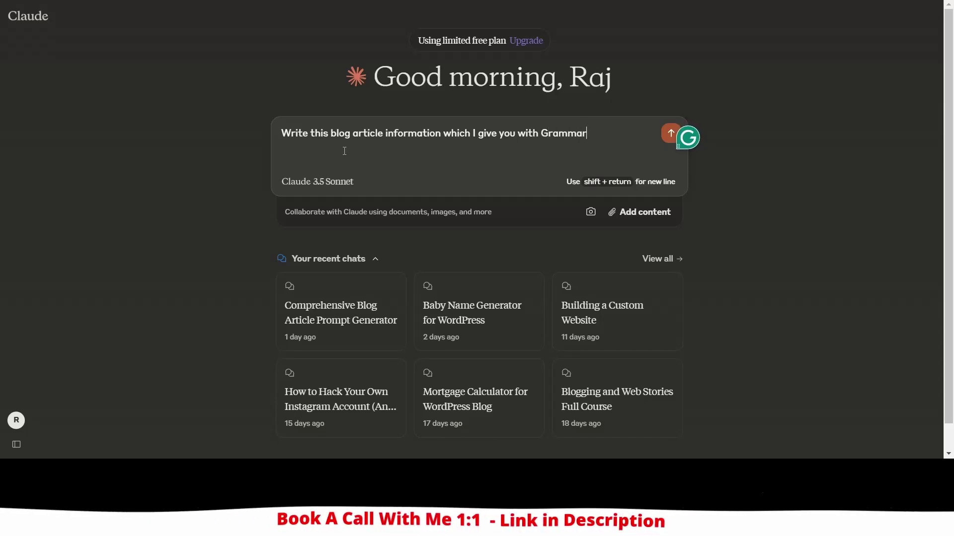
type("Grammar mist")
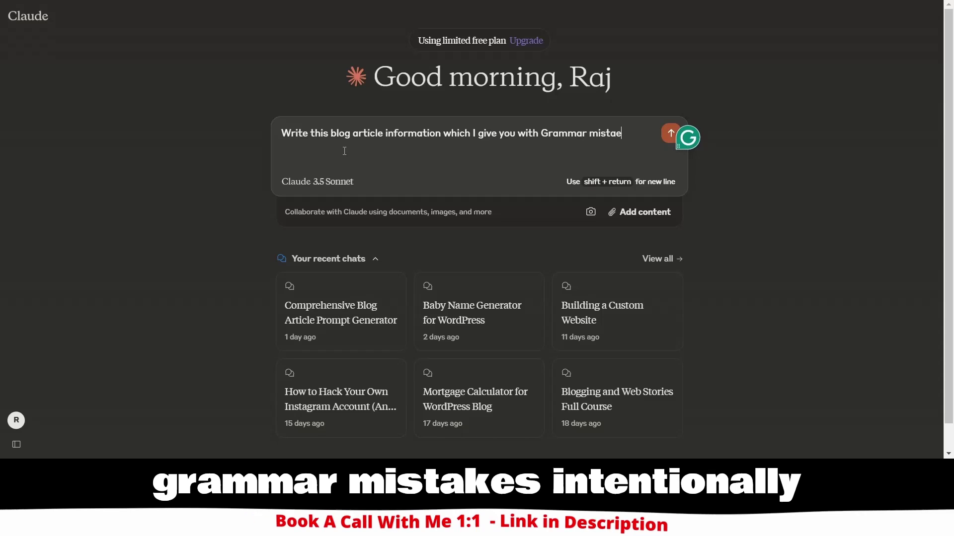
type("akes intento")
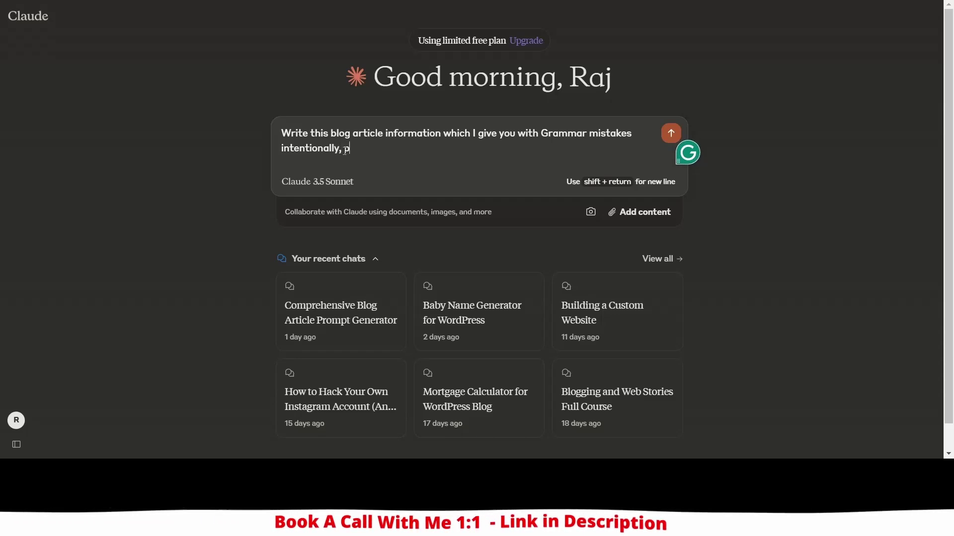
Step: Finish the prompt with "and punctuations mistakes intentionally -", paste the copied article after it and send the message
key("BackSpace")
type("and punctu")
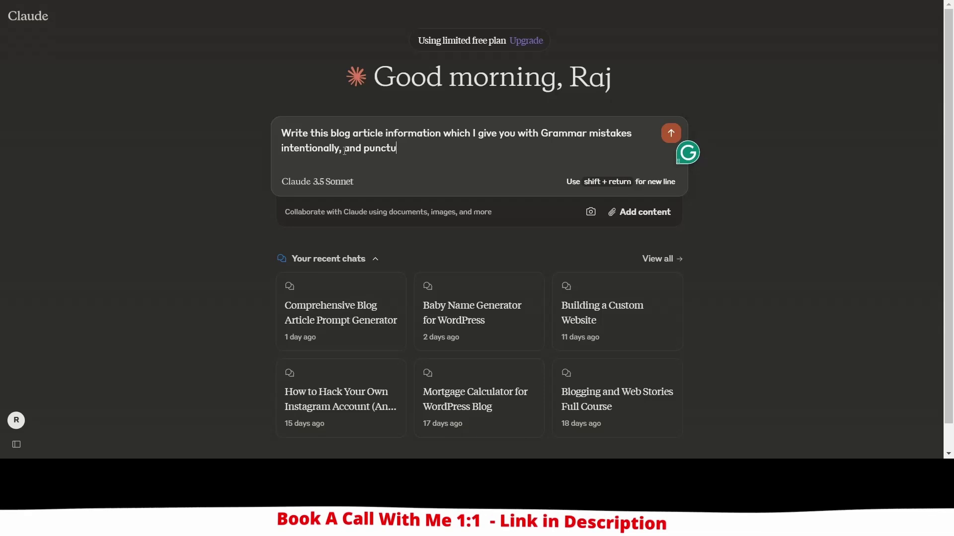
type("ations mistae")
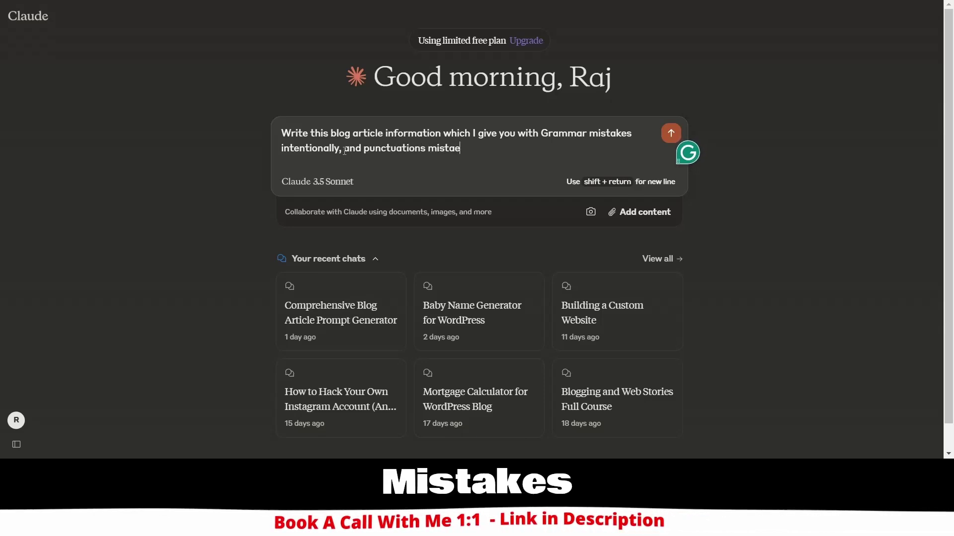
key("BackSpace")
type("kes int")
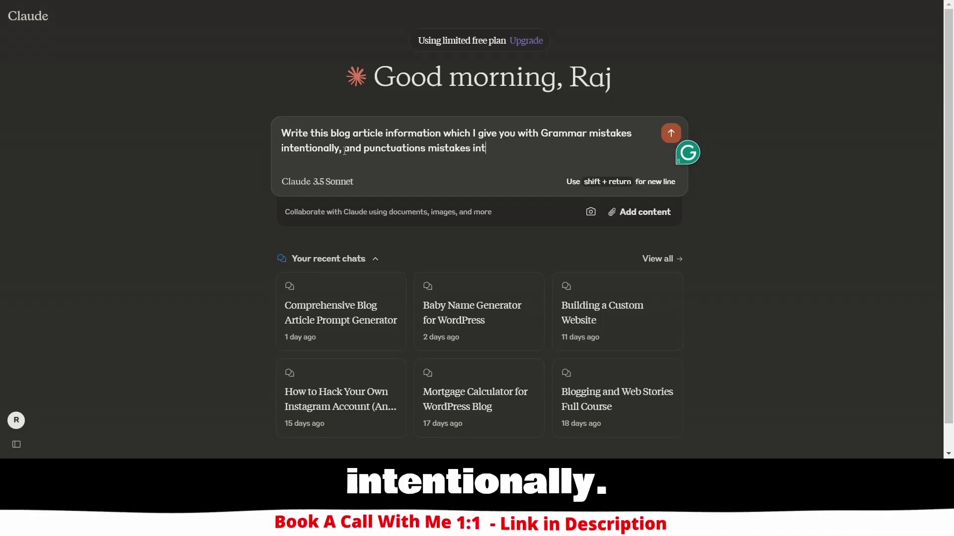
type("entionaal")
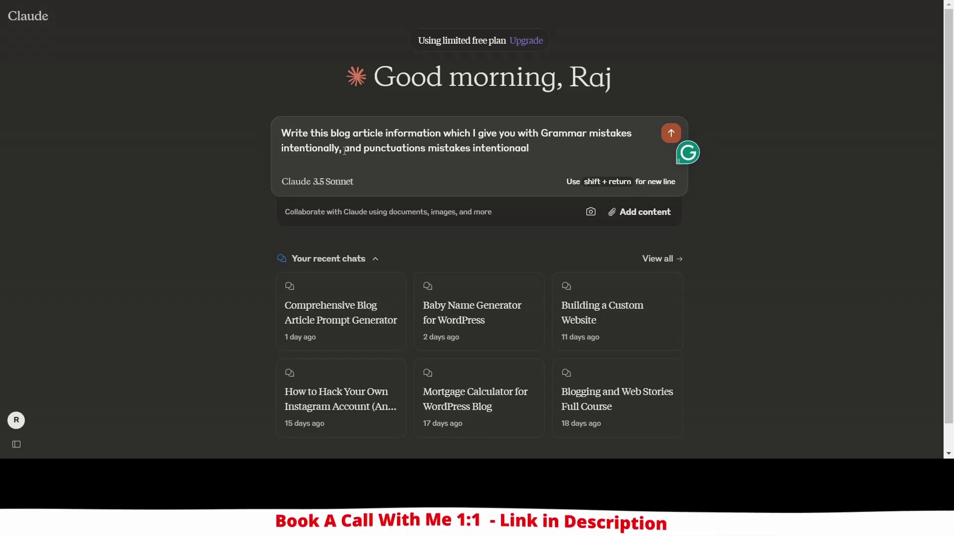
type("ly -")
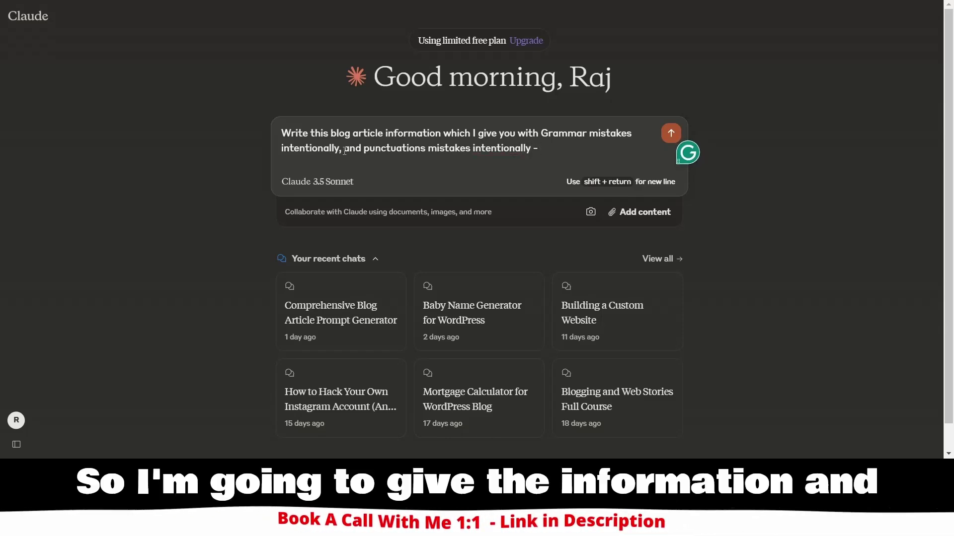
key("ctrl+v")
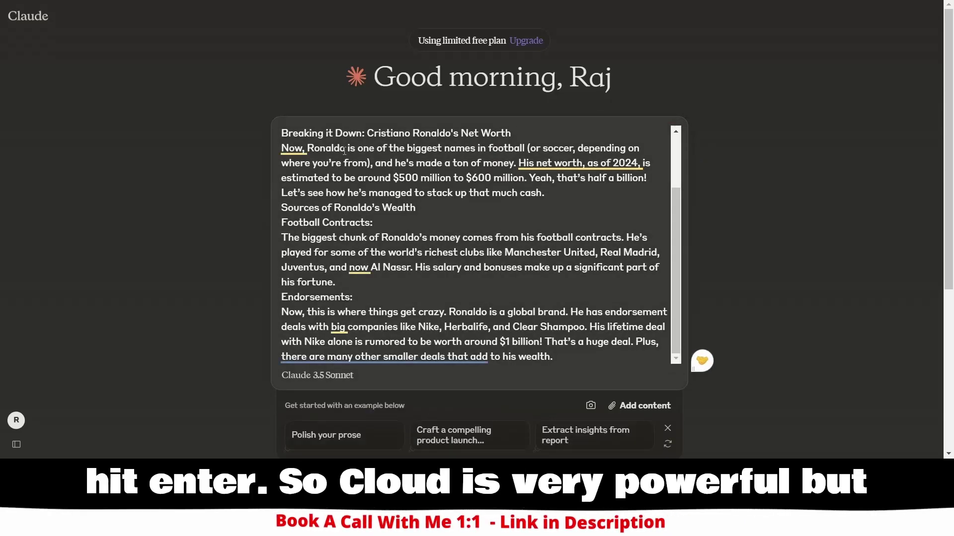
key("Return")
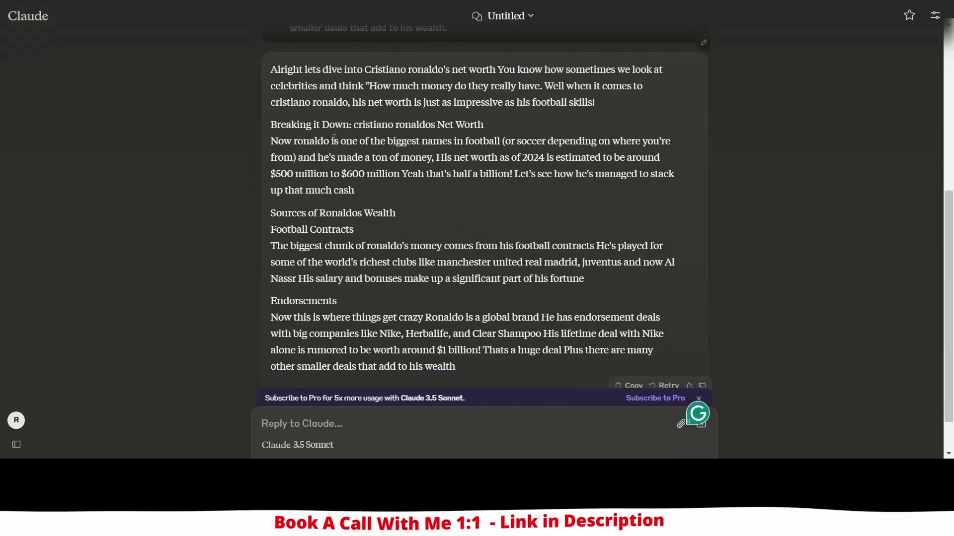
Step: Copy Claude's rewrite from the introduction through Football Contracts, replace the text in QuillBot's AI Detector with it and analyze again
scroll(285, 248, "up", 2)
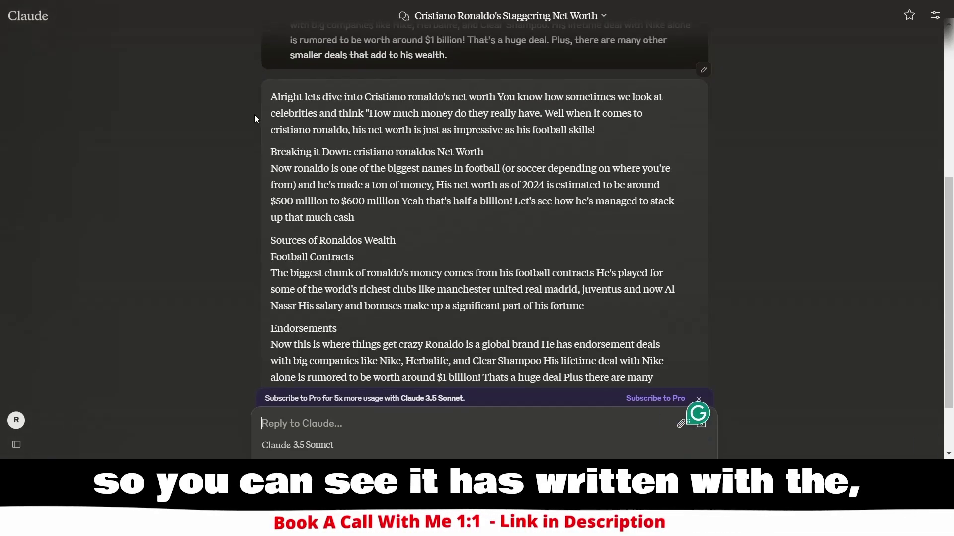
left_click_drag(269, 96, 590, 317)
key("ctrl+c")
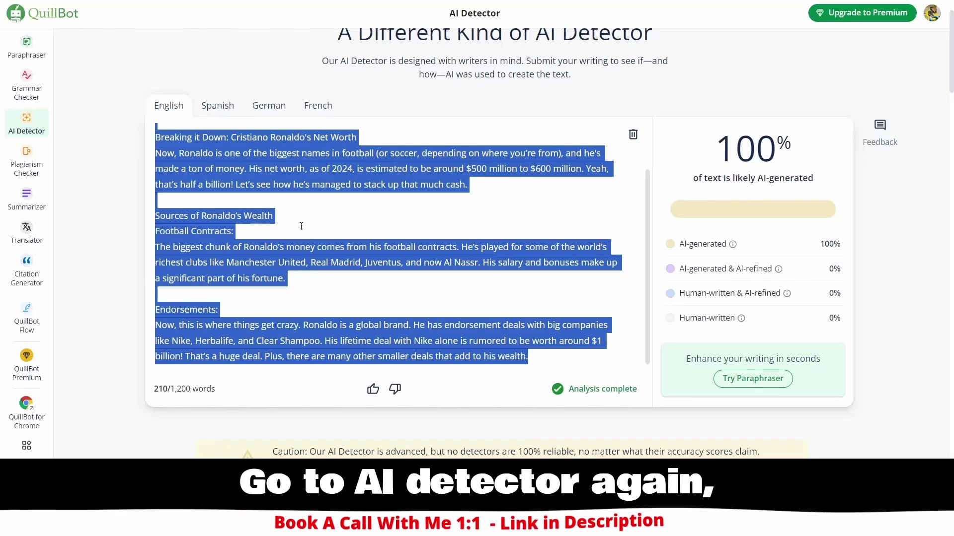
left_click(301, 226)
key("ctrl+a")
key("ctrl+v")
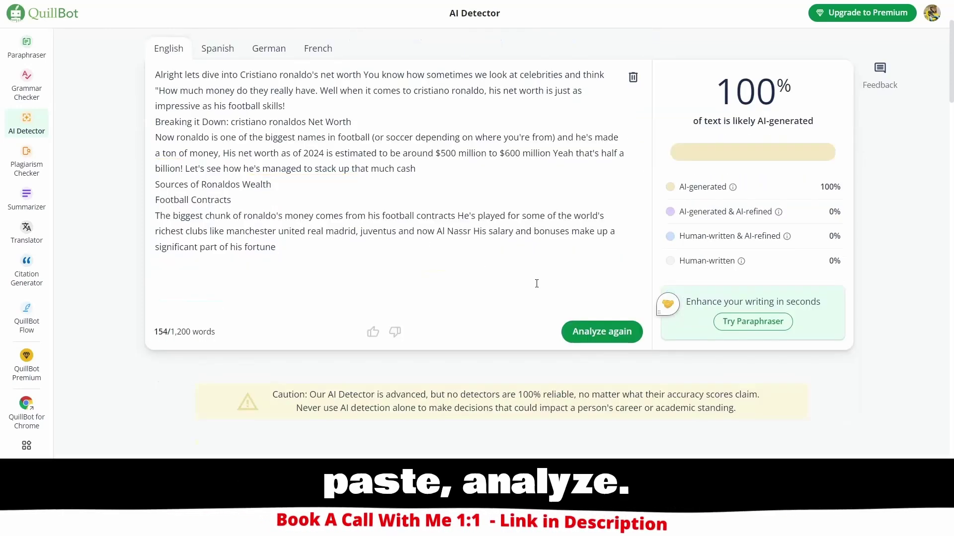
left_click(602, 331)
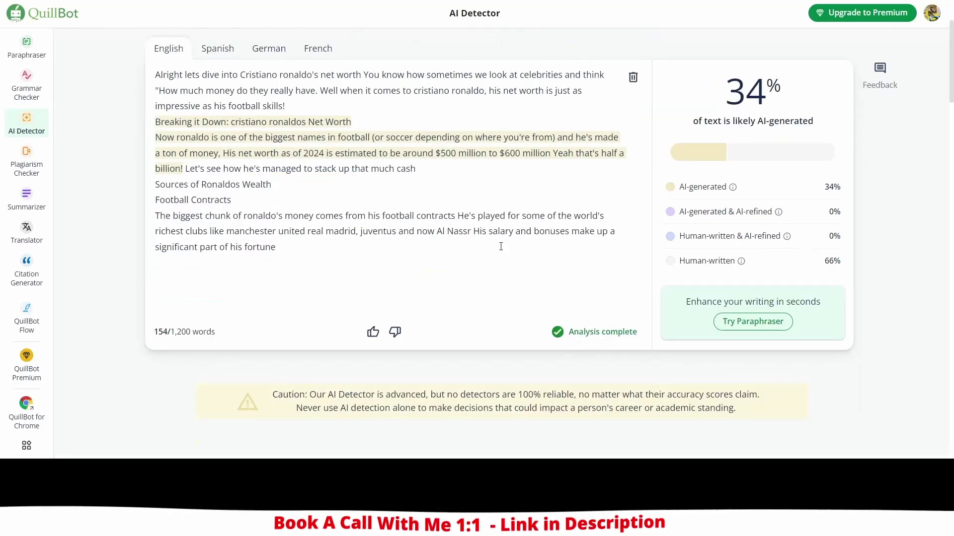
Step: Copy the highlighted AI-generated passage from "Breaking it Down" through "half a billion!" and switch to Claude
scroll(500, 246, "up", 2)
double_click(722, 155)
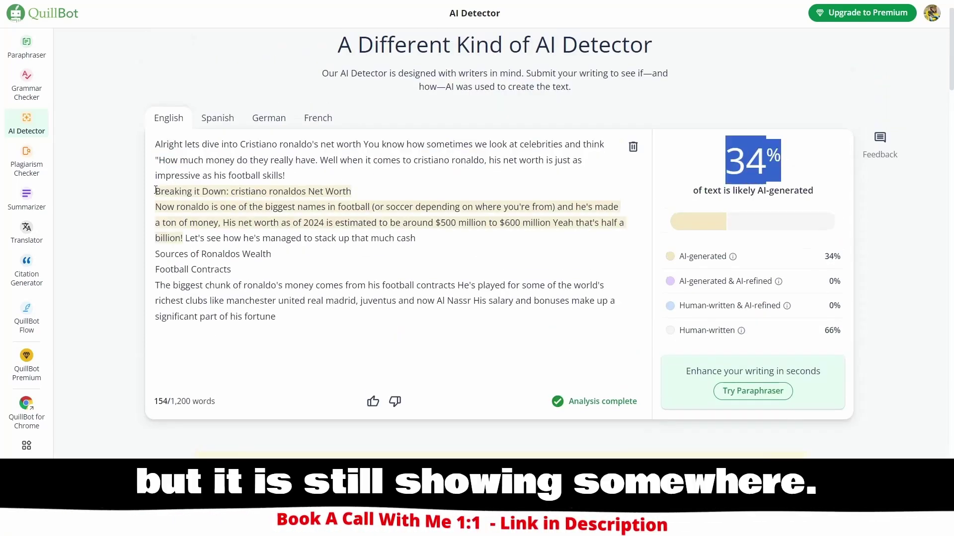
left_click_drag(156, 190, 185, 238)
key("ctrl+c")
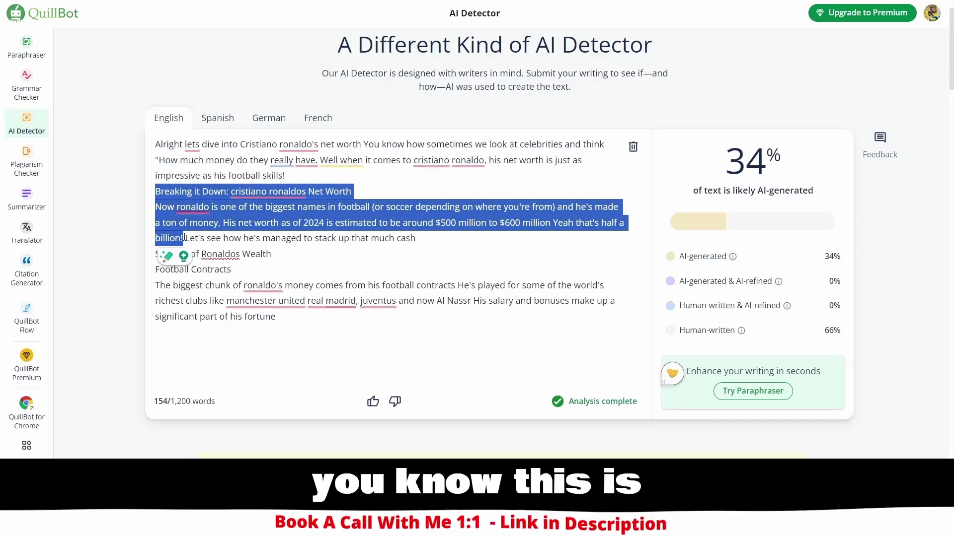
key("alt+Tab")
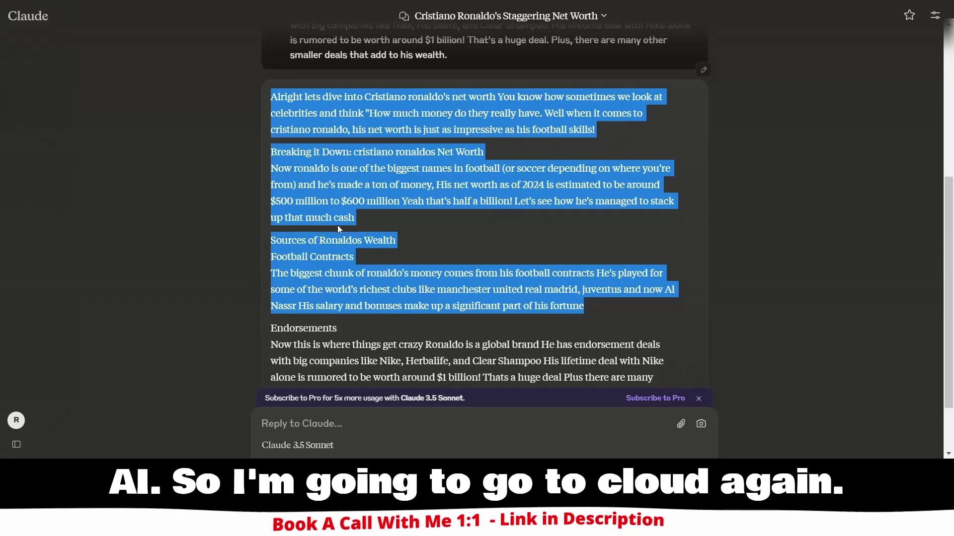
Step: Send Claude the follow-up "do this same for this -" with the copied passage pasted after it
left_click(329, 417)
type("do th")
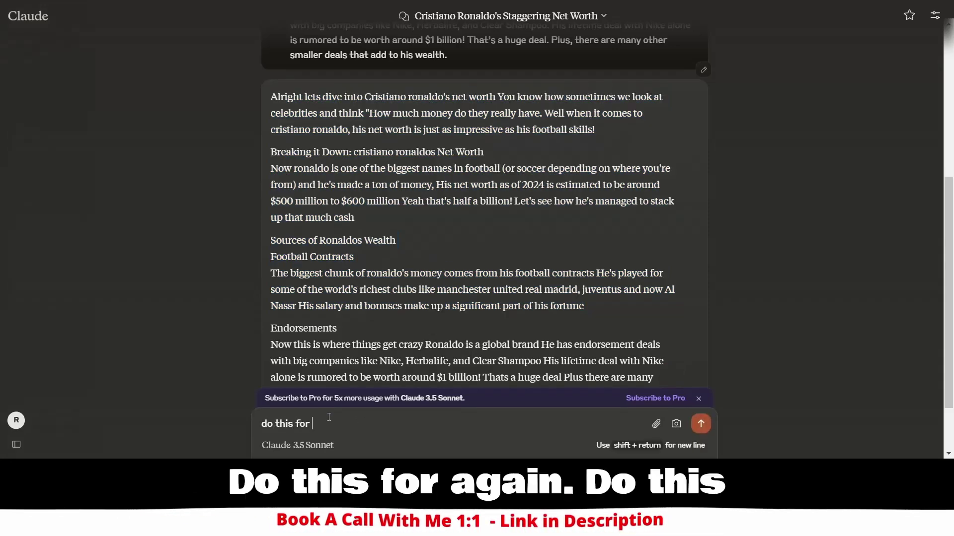
type("is f")
key("BackSpace")
type("same")
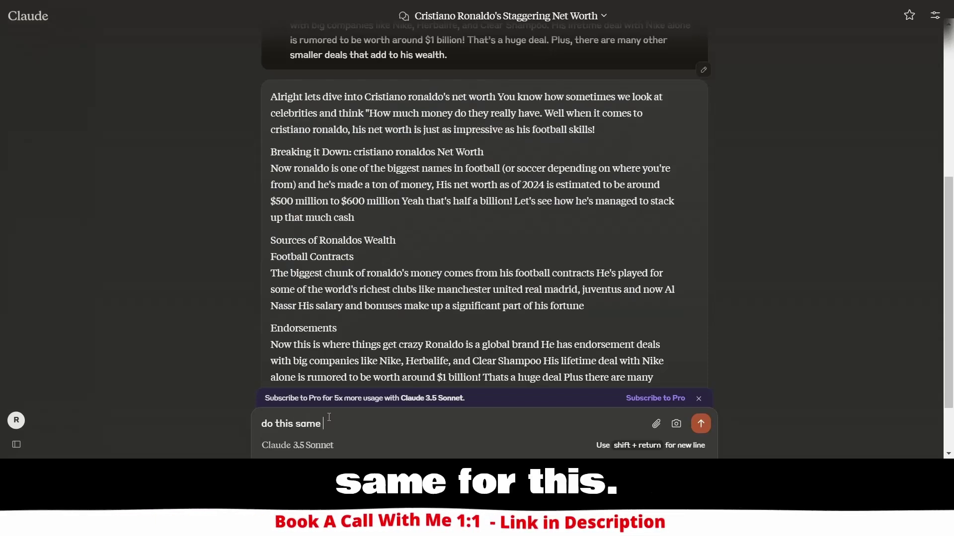
type(" for this ")
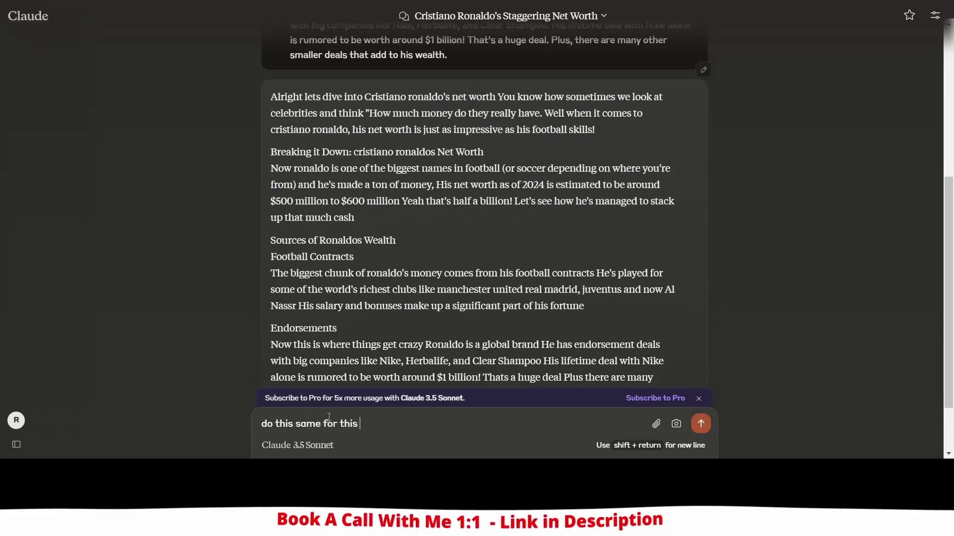
type("-")
key("ctrl+v")
key("Return")
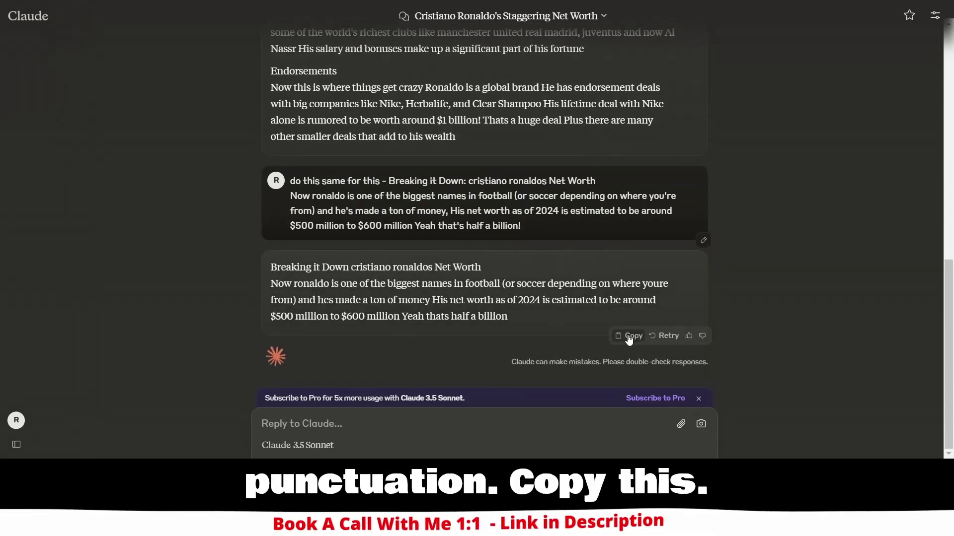
Step: Copy Claude's new version, replace the selected passage in QuillBot's AI Detector with it and analyze the text again
left_click(628, 339)
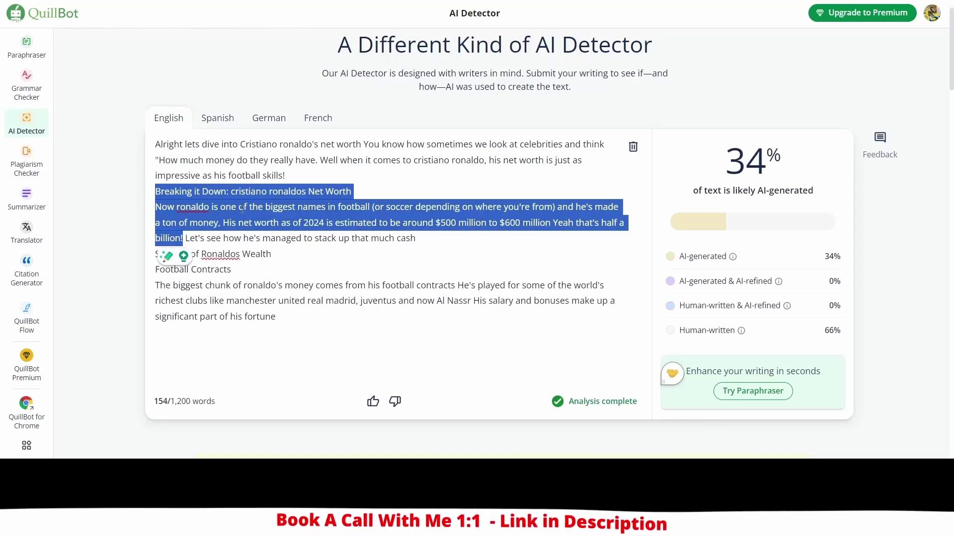
type("Breaking it Down cristiano ronaldos Net Worth Now ronaldo is one of the biggest names in football (or soccer depending on where youre from) and hes made a ton of money His net worth as of 2024 is estimated to be around $500 million to $600 million Yeah thats half a billion")
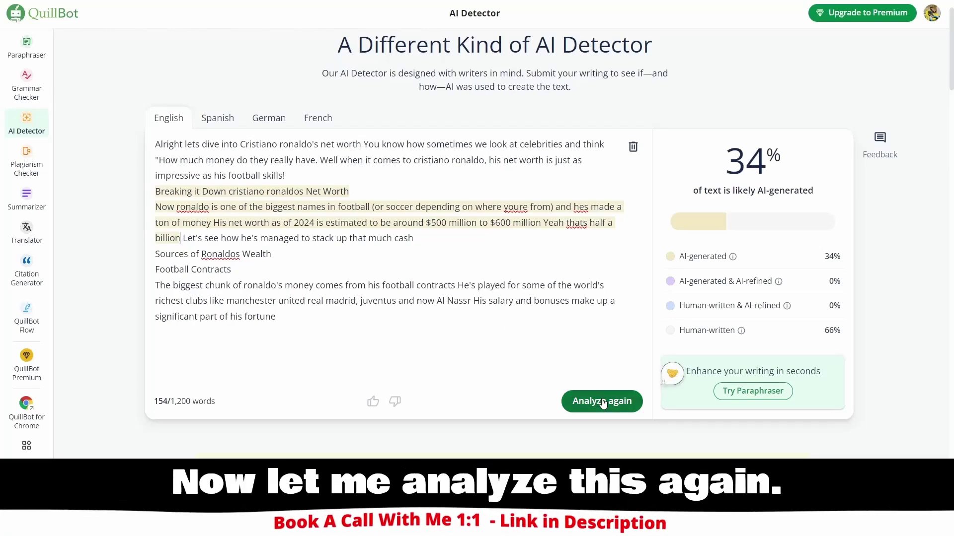
left_click(602, 401)
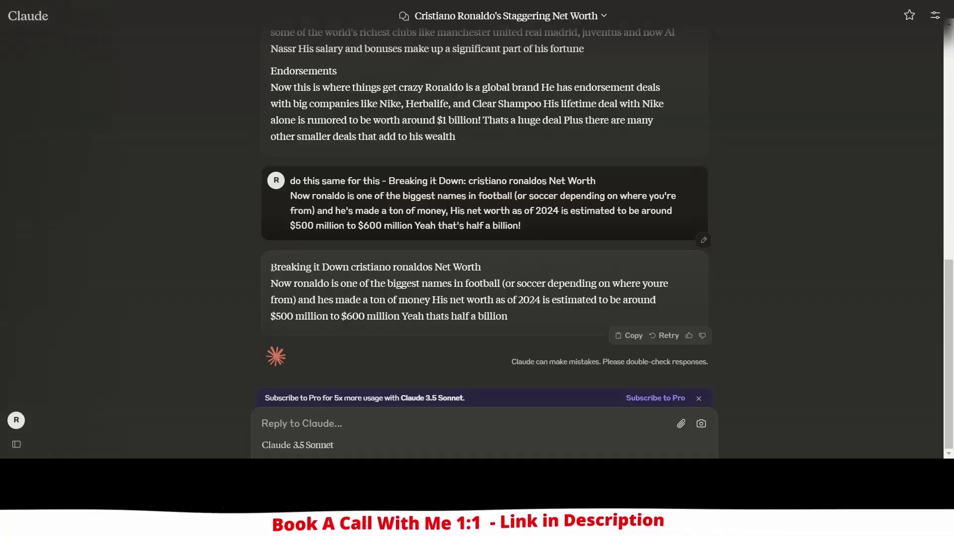
Step: Copy Claude's "Breaking it Down" rewrite and try to analyze it on its own in QuillBot's AI Detector
left_click_drag(270, 267, 550, 321)
key("ctrl+c")
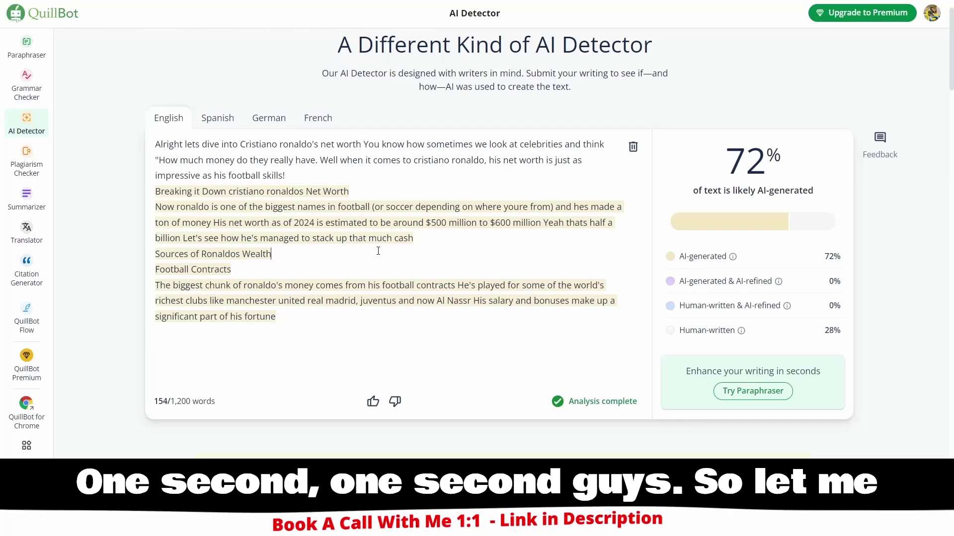
key("ctrl+a")
key("BackSpace")
key("ctrl+v")
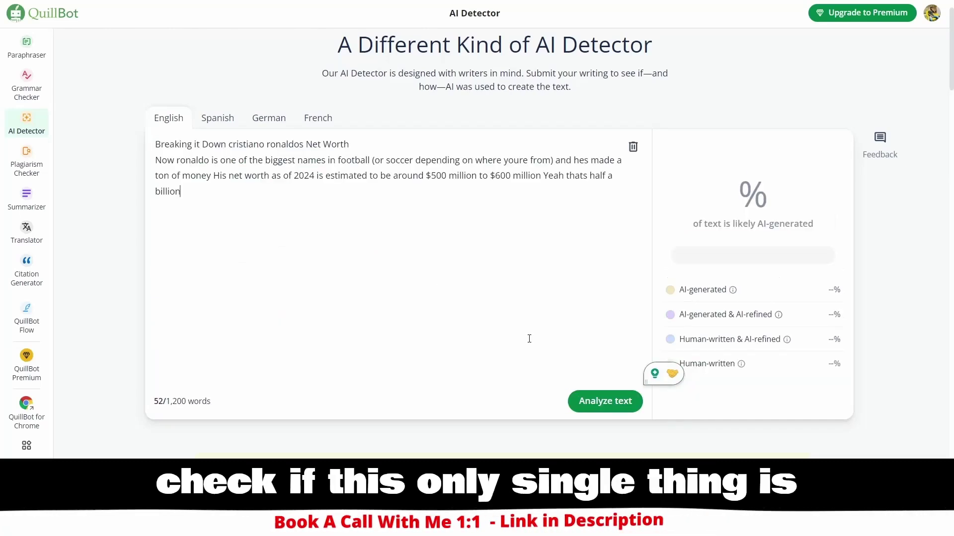
left_click(588, 401)
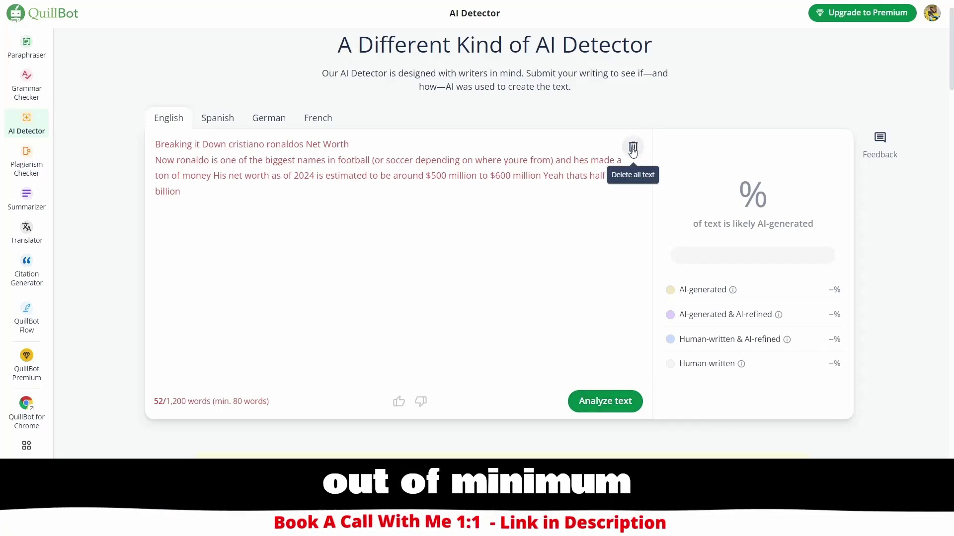
left_click_drag(158, 402, 200, 400)
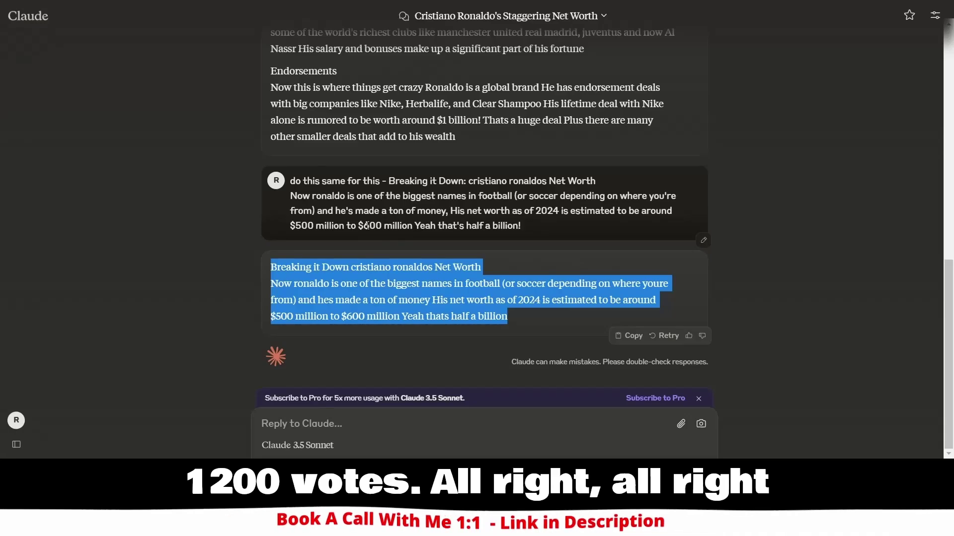
Step: Examine which passages of the combined article QuillBot highlights as AI-generated and read the caution about detector reliability
scroll(367, 226, "up", 10)
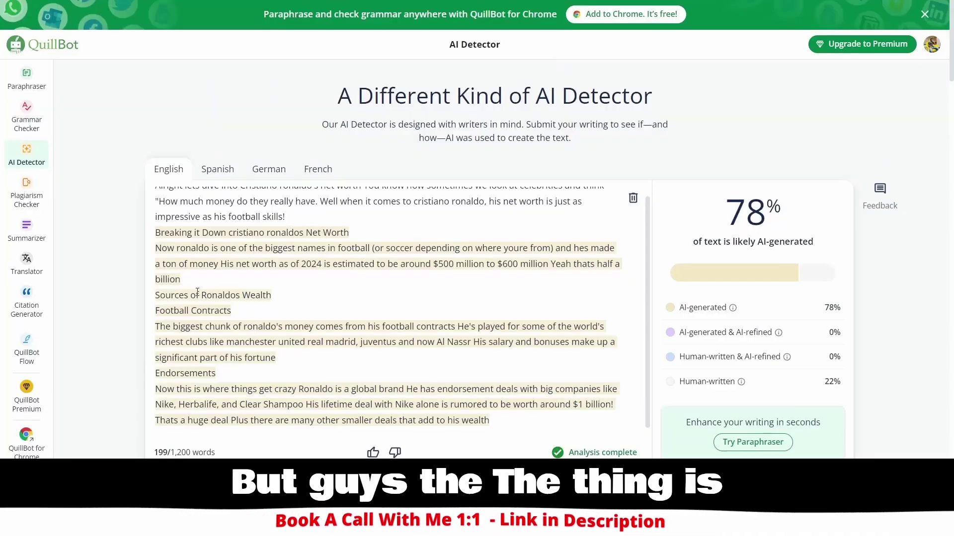
scroll(194, 291, "up", 1)
scroll(194, 291, "down", 1)
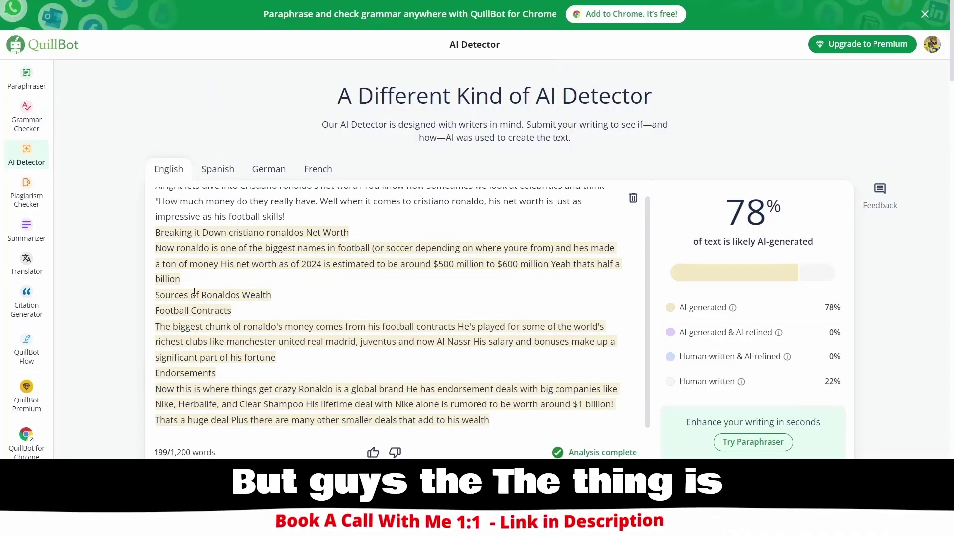
scroll(194, 291, "up", 1)
scroll(94, 215, "down", 3)
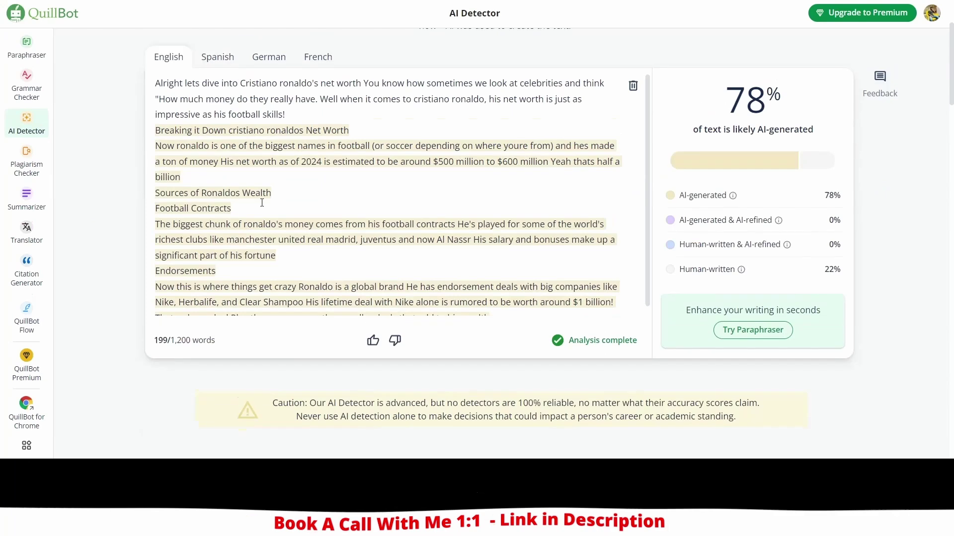
scroll(635, 331, "up", 2)
scroll(499, 408, "down", 2)
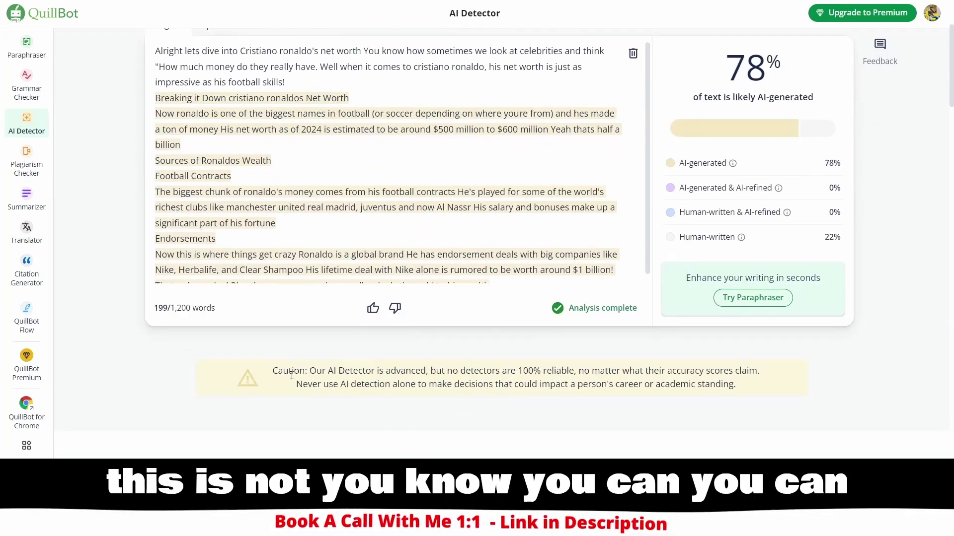
left_click_drag(310, 371, 554, 372)
scroll(336, 203, "up", 2)
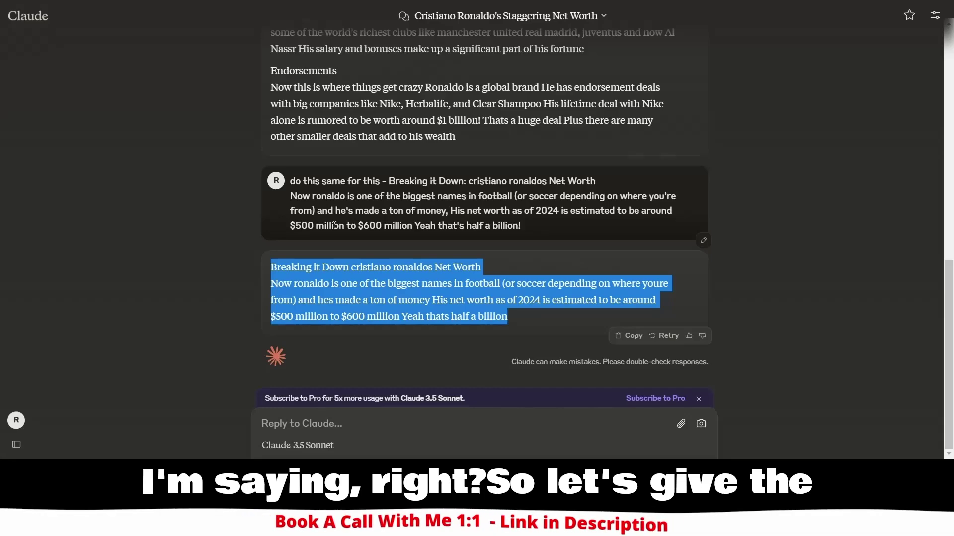
Step: Copy the first Claude prompt requesting intentional grammar and punctuation mistakes, including its article text, and send it to ChatGPT
scroll(334, 225, "up", 8)
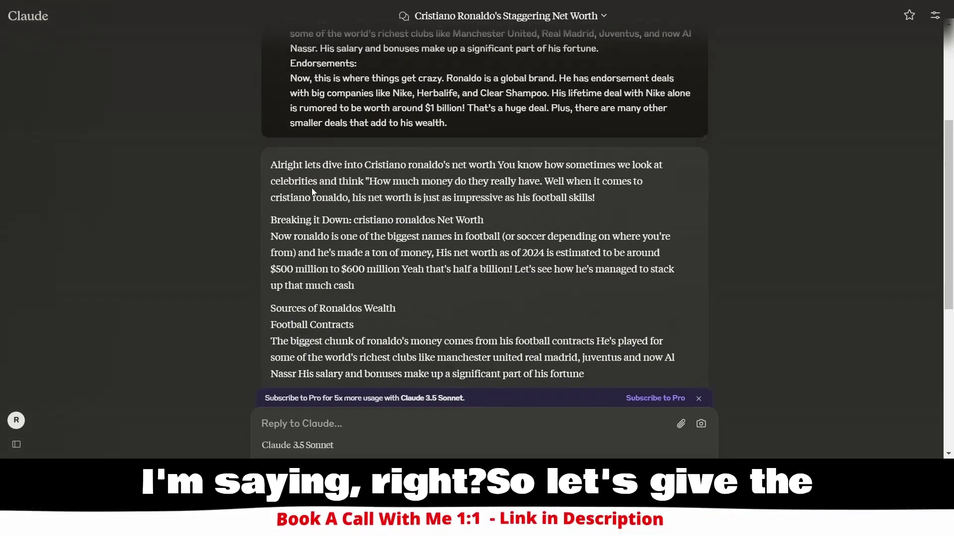
scroll(306, 92, "up", 3)
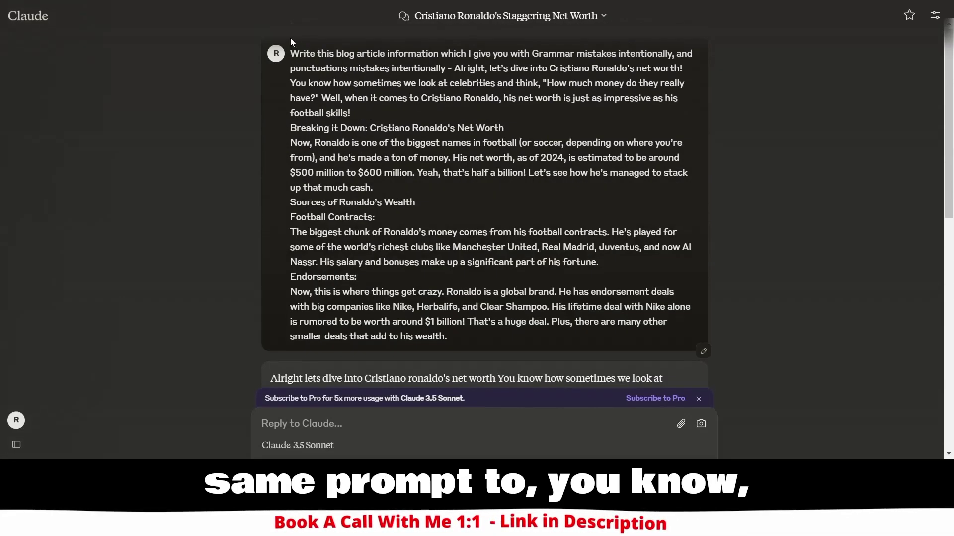
left_click_drag(291, 52, 349, 114)
key("ctrl+c")
left_click_drag(376, 151, 458, 333)
key("alt+Tab")
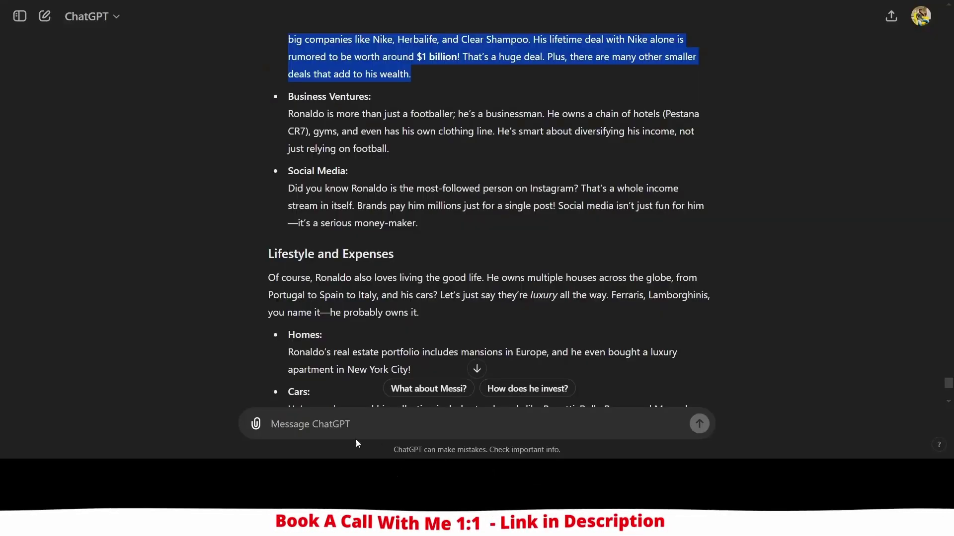
left_click(350, 424)
key("ctrl+v")
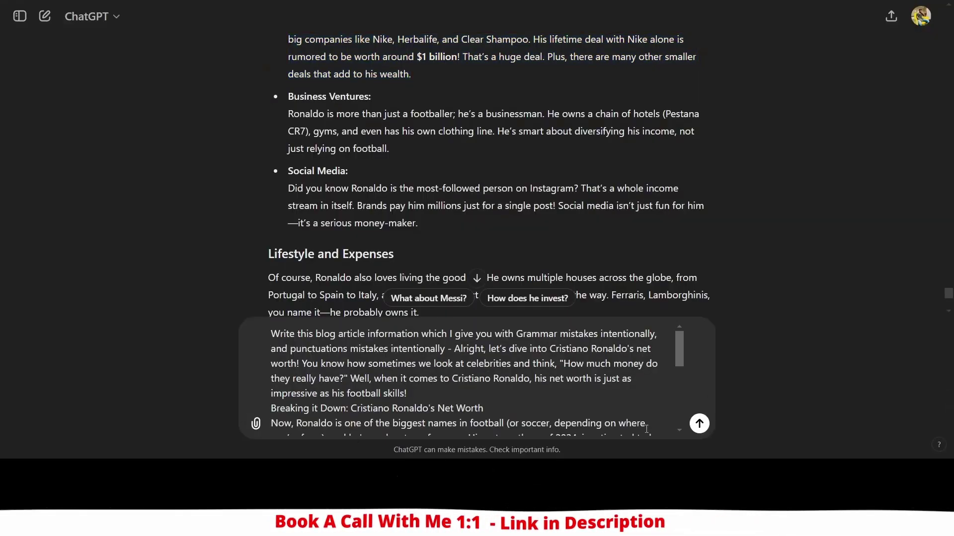
left_click(698, 424)
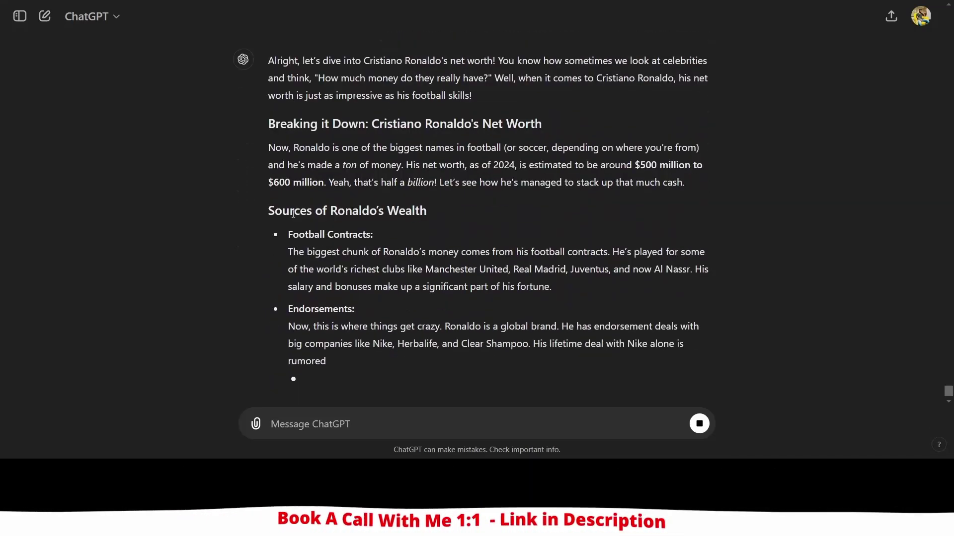
Step: Copy ChatGPT's new version through the "Lifestyle and Expenses" heading, replace the text in QuillBot's AI Detector with it and analyze again
scroll(292, 214, "up", 2)
left_click_drag(271, 168, 445, 264)
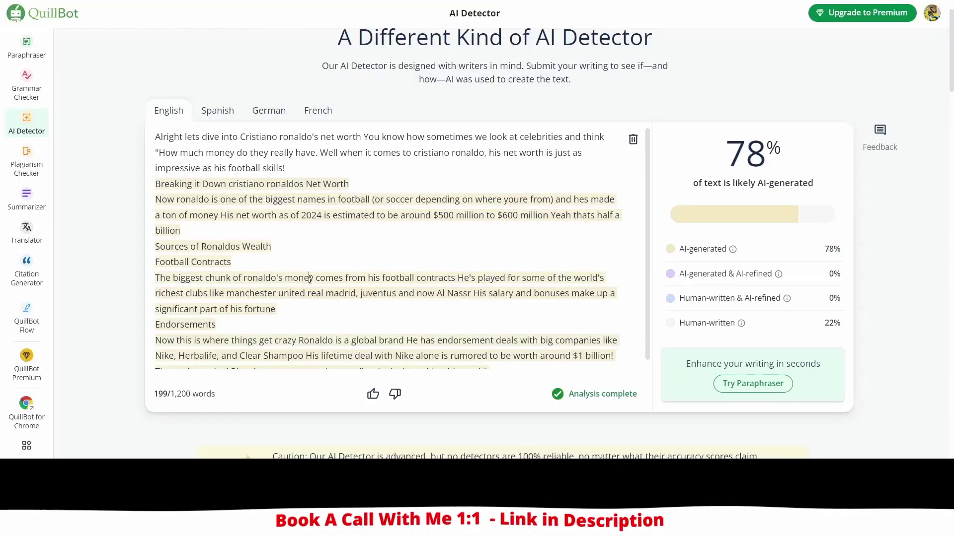
key("ctrl+a")
key("ctrl+v")
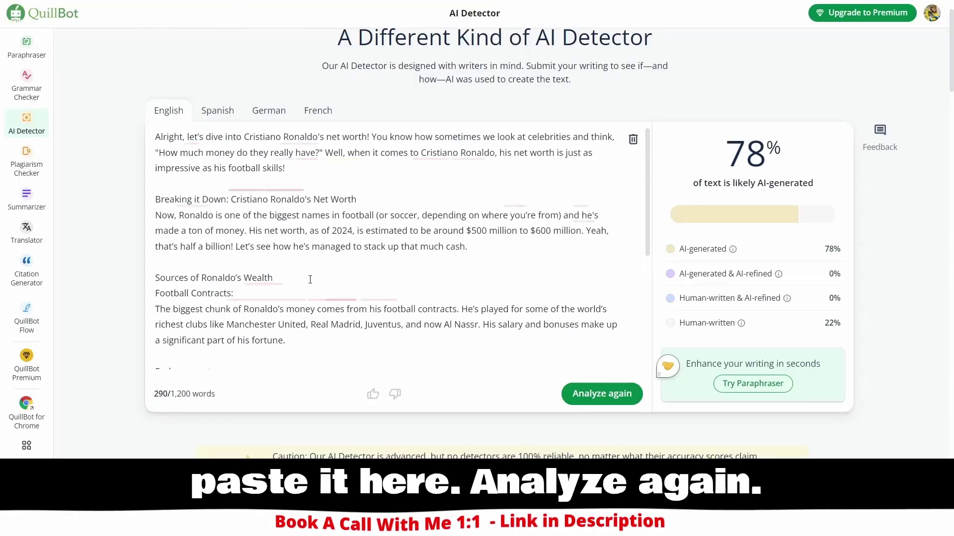
left_click(586, 395)
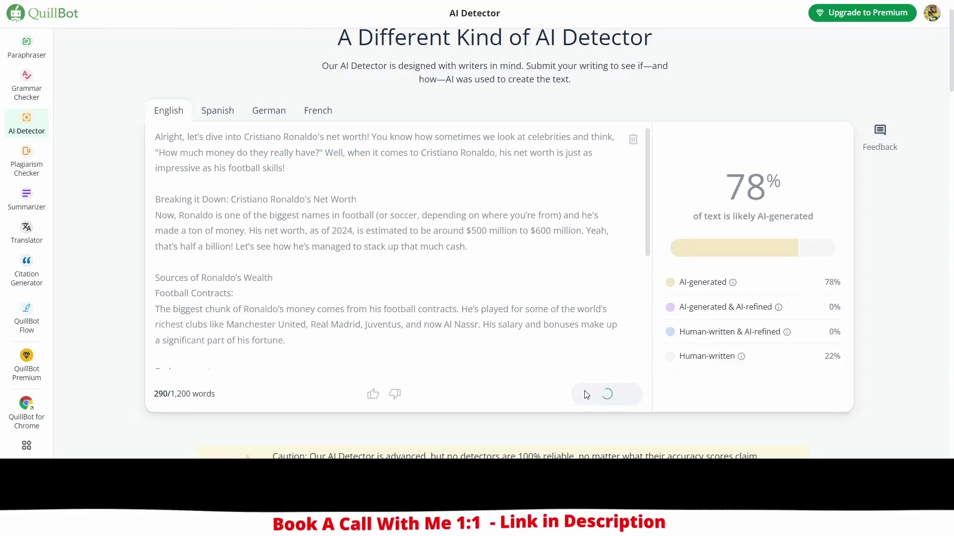
Step: Delete the "Social Media" section and the "Lifestyle and Expenses" heading from the detector text and analyze it again
scroll(531, 262, "down", 4)
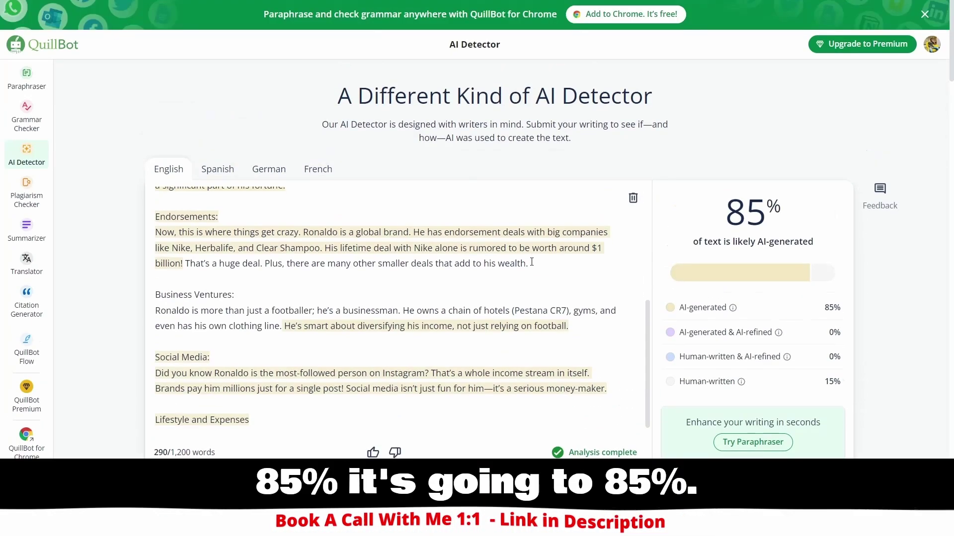
scroll(267, 271, "down", 3)
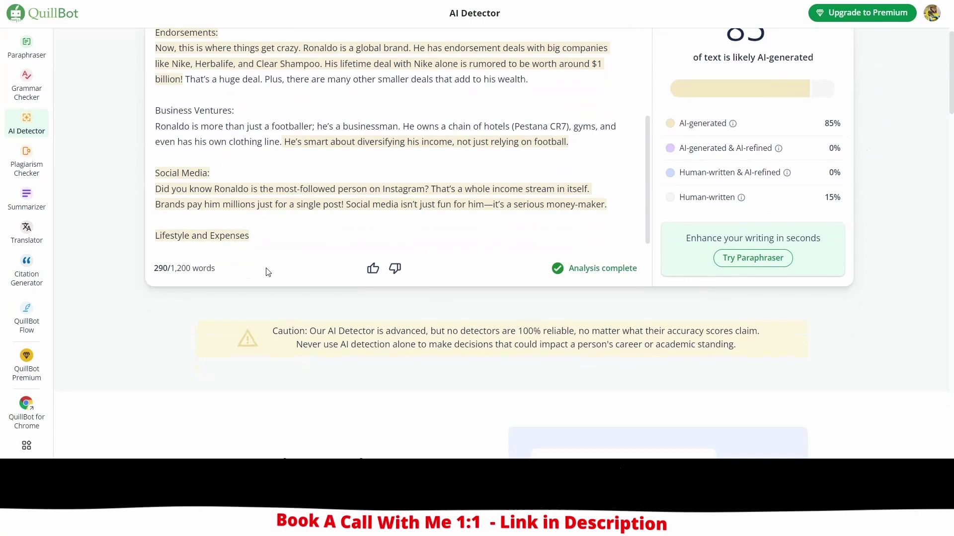
left_click(258, 238)
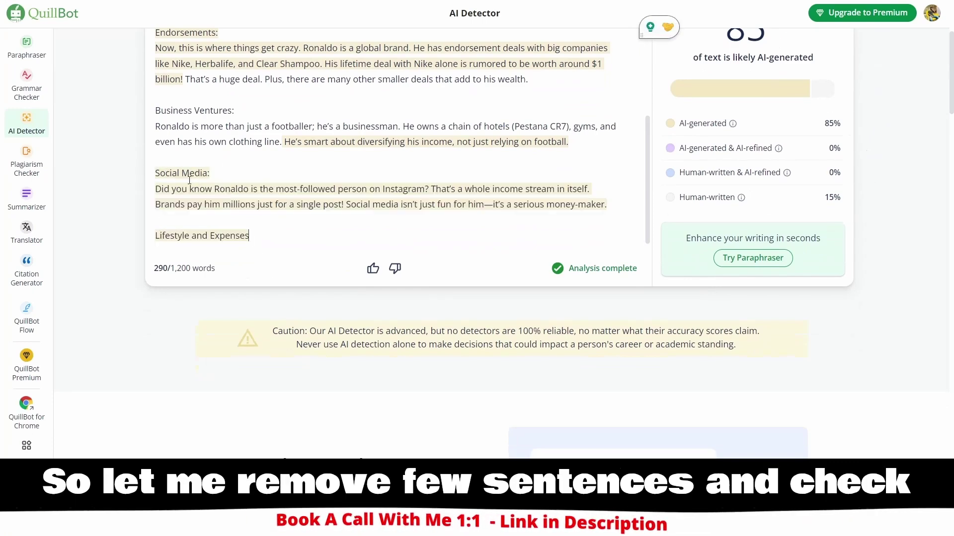
left_click_drag(157, 172, 251, 237)
key("BackSpace")
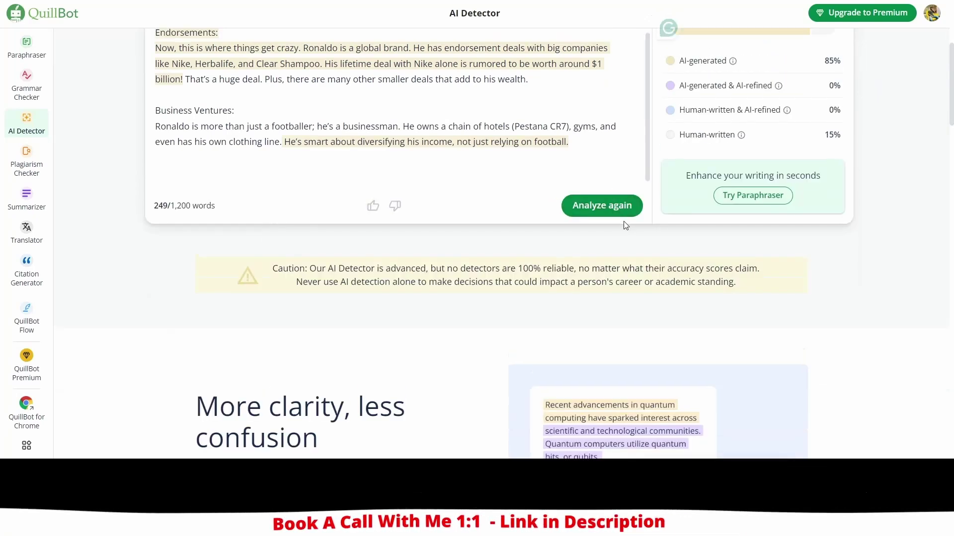
left_click(602, 208)
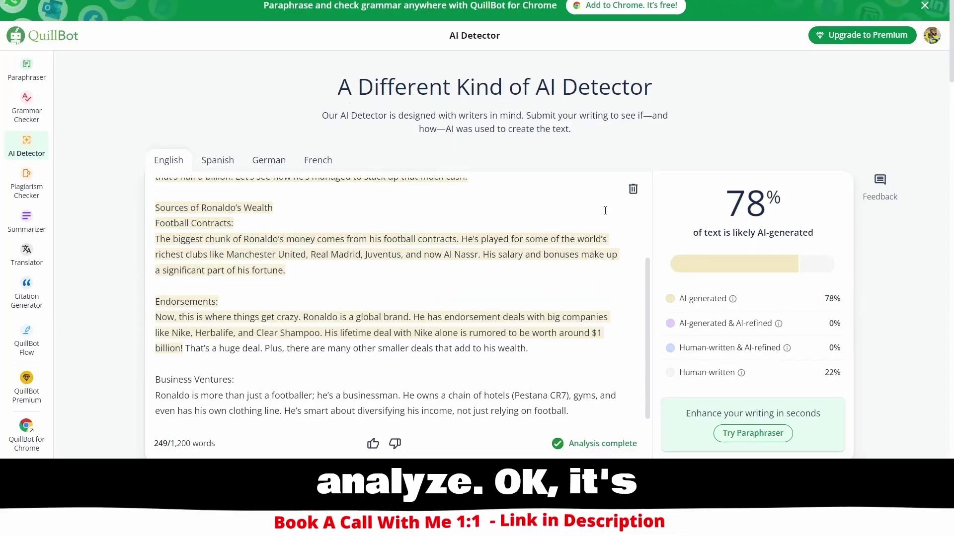
scroll(227, 250, "down", 2)
scroll(395, 253, "up", 3)
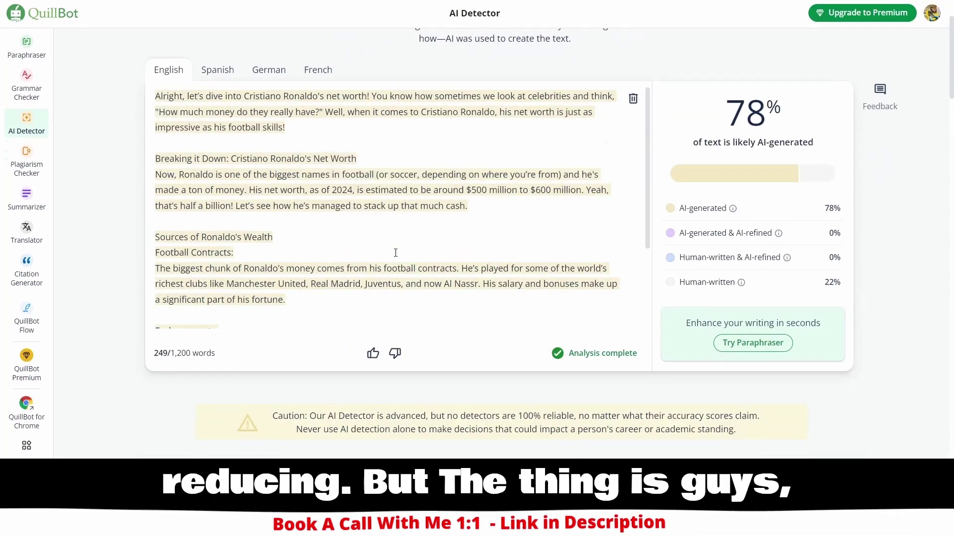
scroll(355, 116, "up", 2)
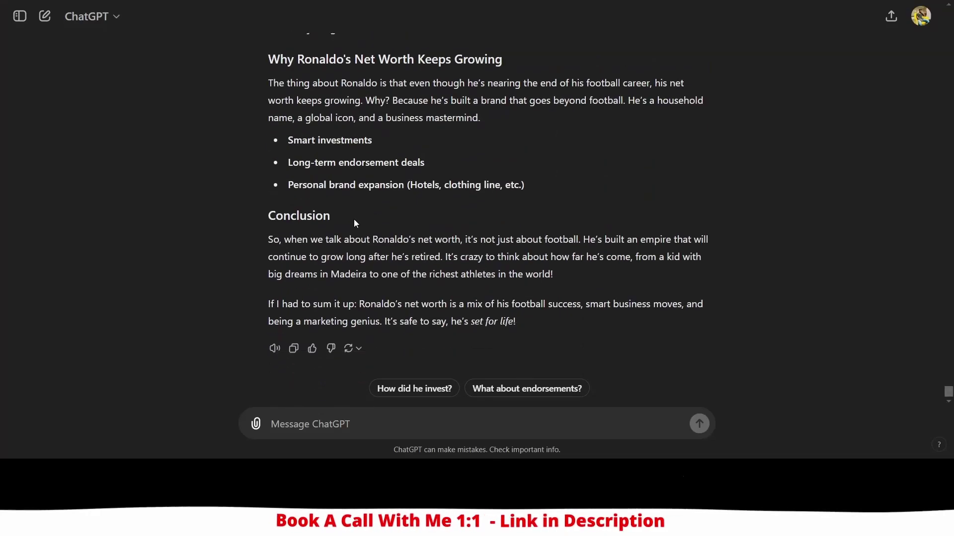
Step: Review the original article prompt and the intentional-mistakes prompt in ChatGPT, along with the start of the reply to the latter
key("ctrl+a")
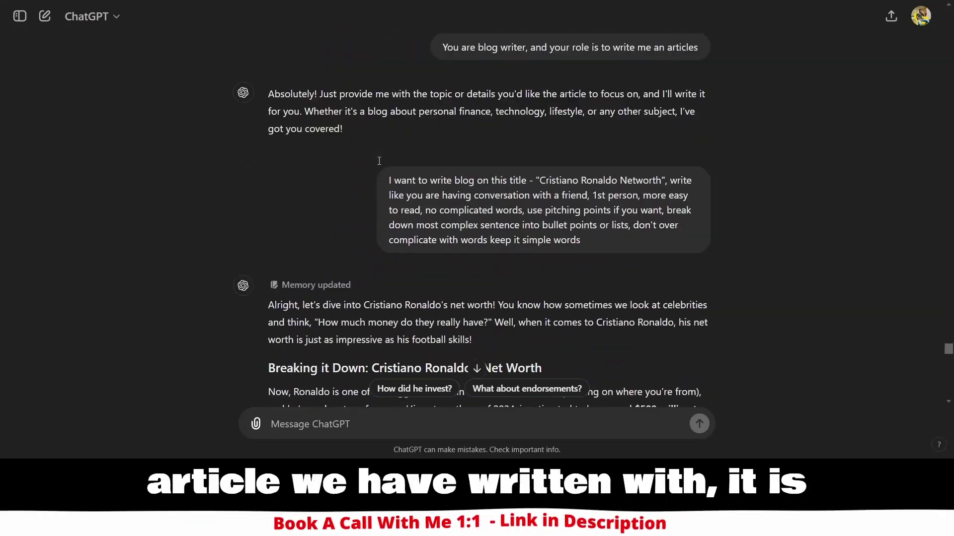
scroll(378, 160, "up", 3)
scroll(500, 324, "down", 3)
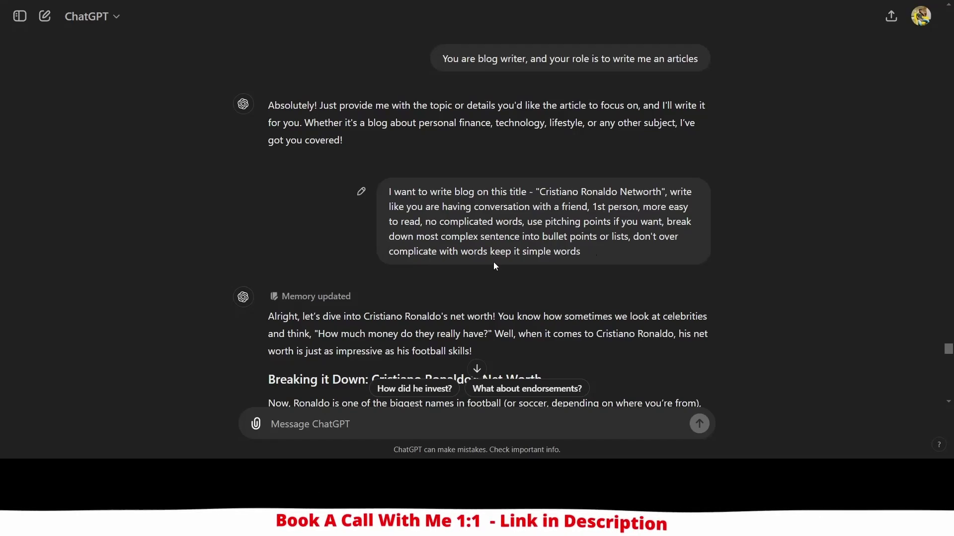
scroll(493, 261, "down", 20)
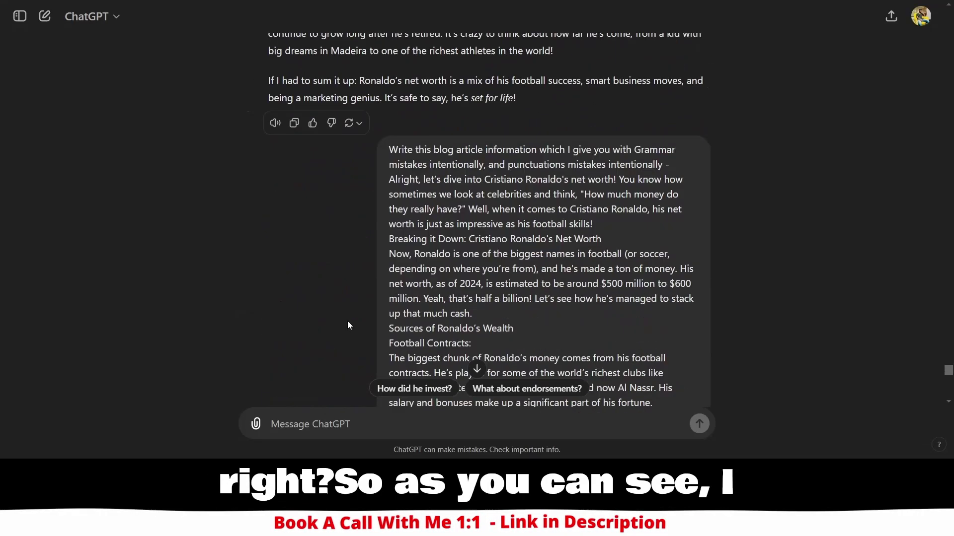
scroll(391, 284, "up", 2)
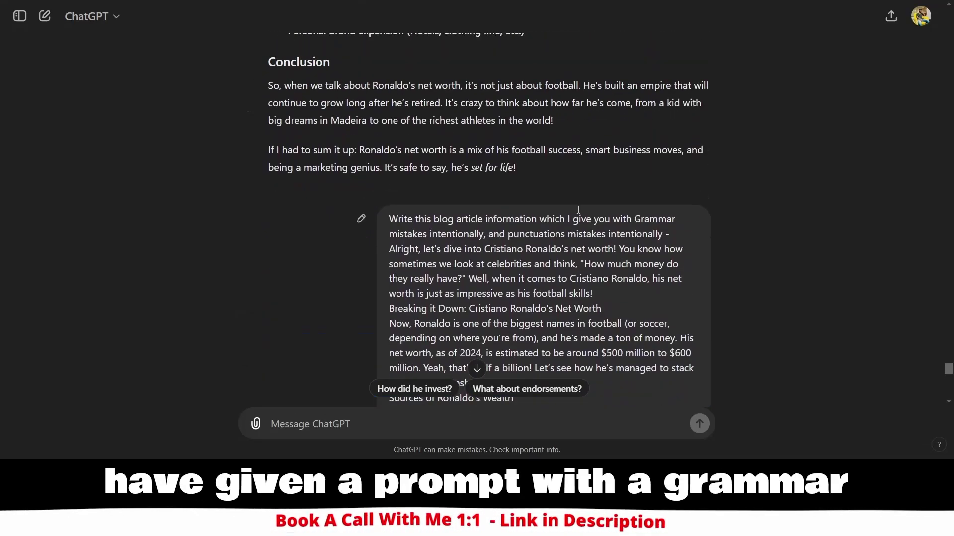
left_click_drag(639, 218, 662, 234)
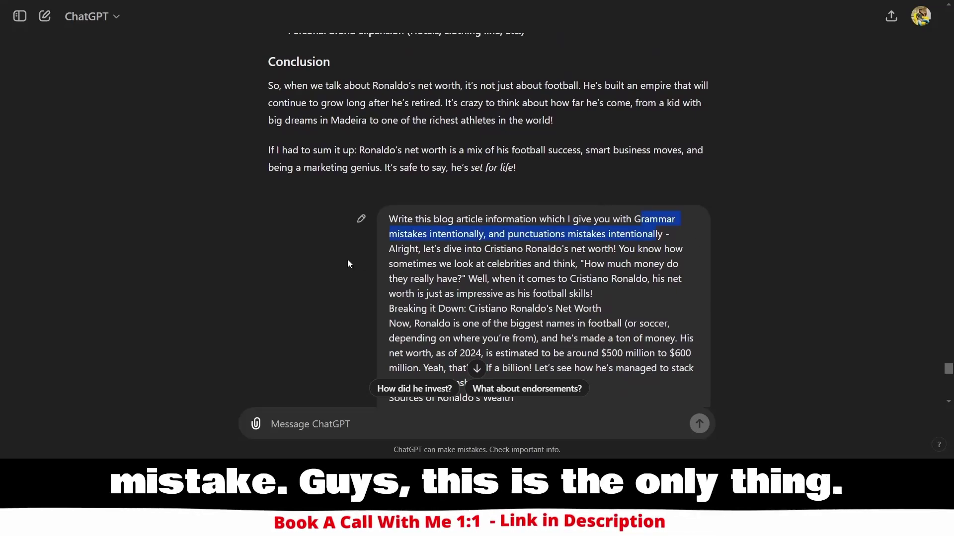
left_click(242, 280)
scroll(242, 279, "down", 10)
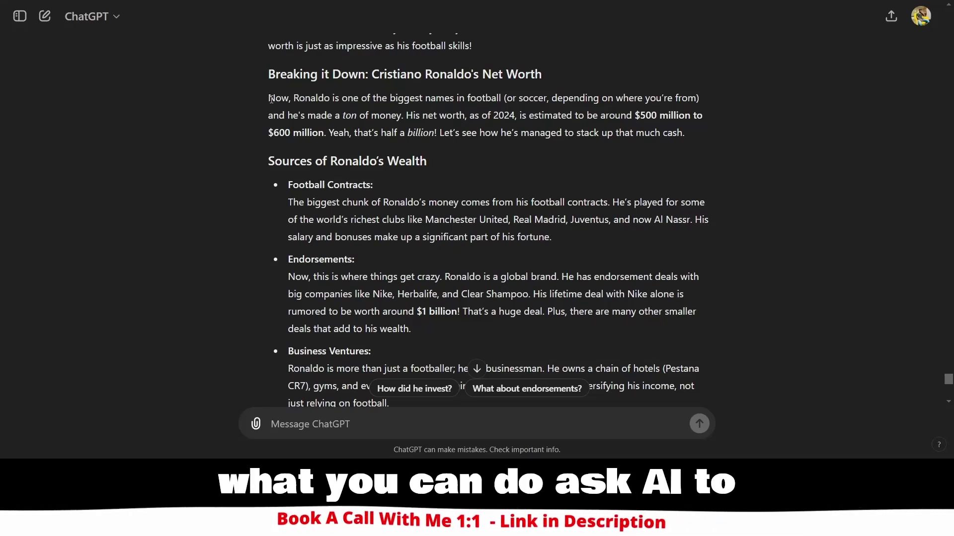
left_click_drag(269, 98, 330, 219)
left_click(253, 133)
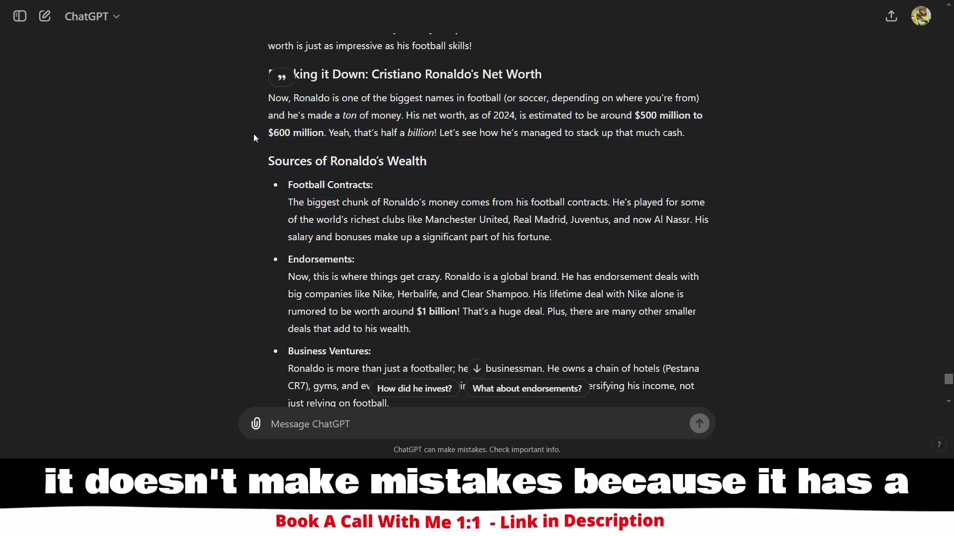
Step: Check ChatGPT's rewrite, from "Breaking it Down" to "Conclusion", against the prompt's request for intentional grammar mistakes
scroll(376, 190, "up", 7)
scroll(375, 190, "up", 3)
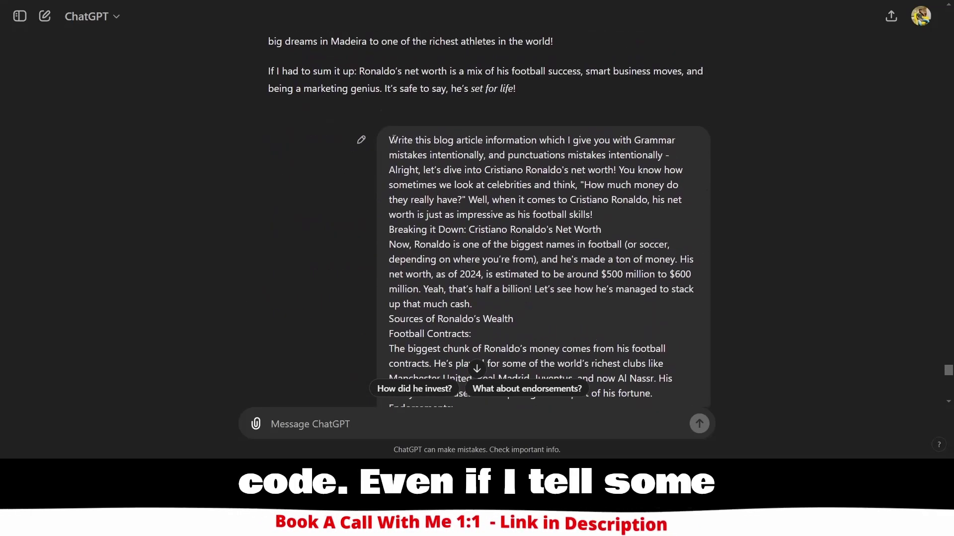
left_click_drag(633, 140, 488, 155)
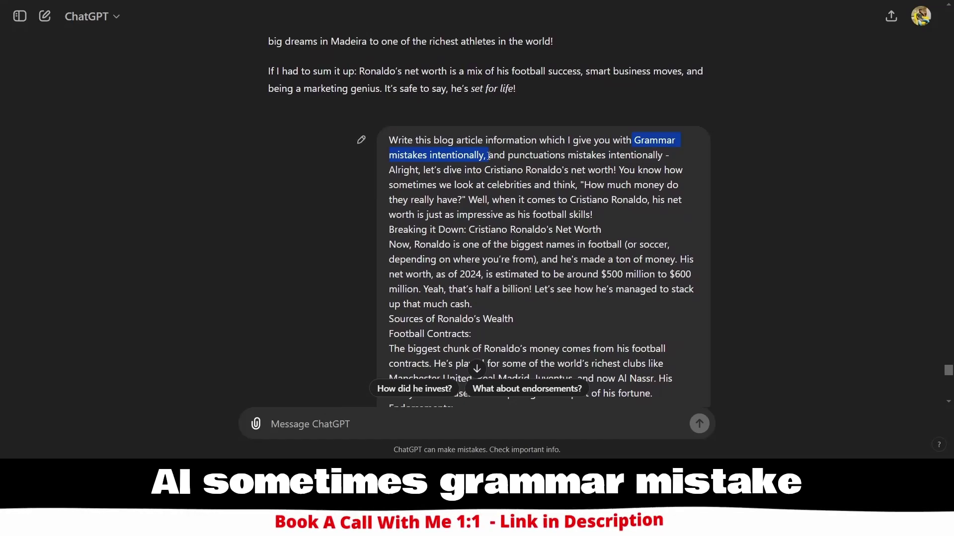
scroll(364, 195, "up", 15)
left_click_drag(305, 58, 479, 272)
left_click(258, 231)
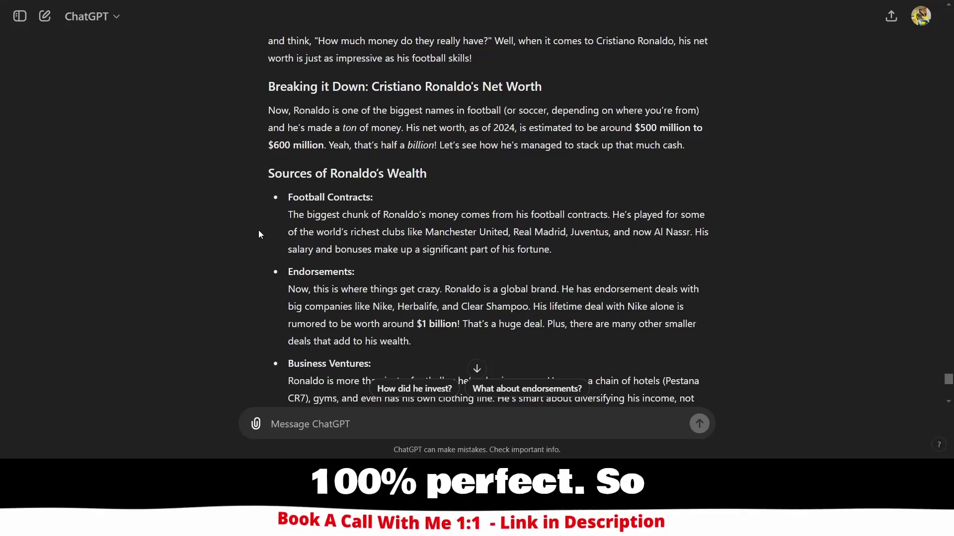
scroll(259, 231, "down", 3)
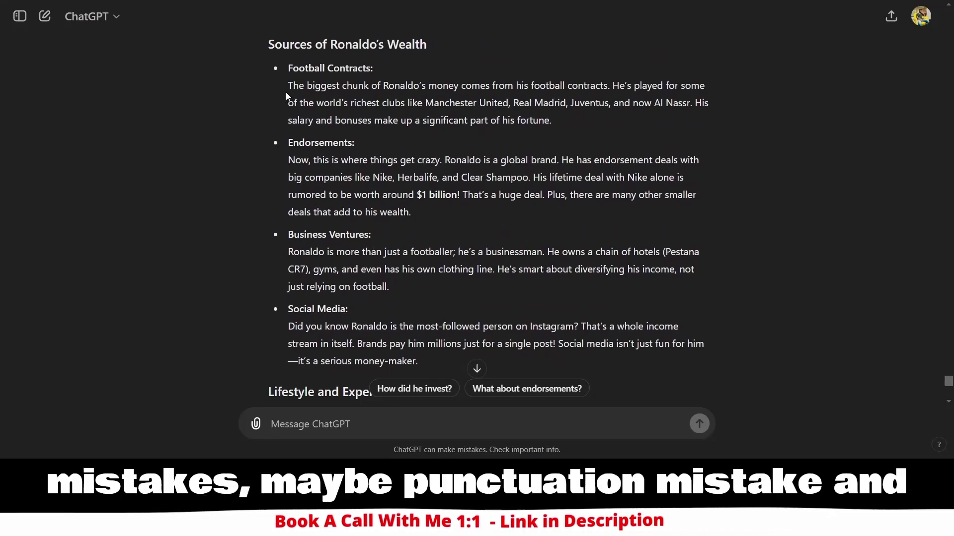
left_click_drag(292, 85, 414, 292)
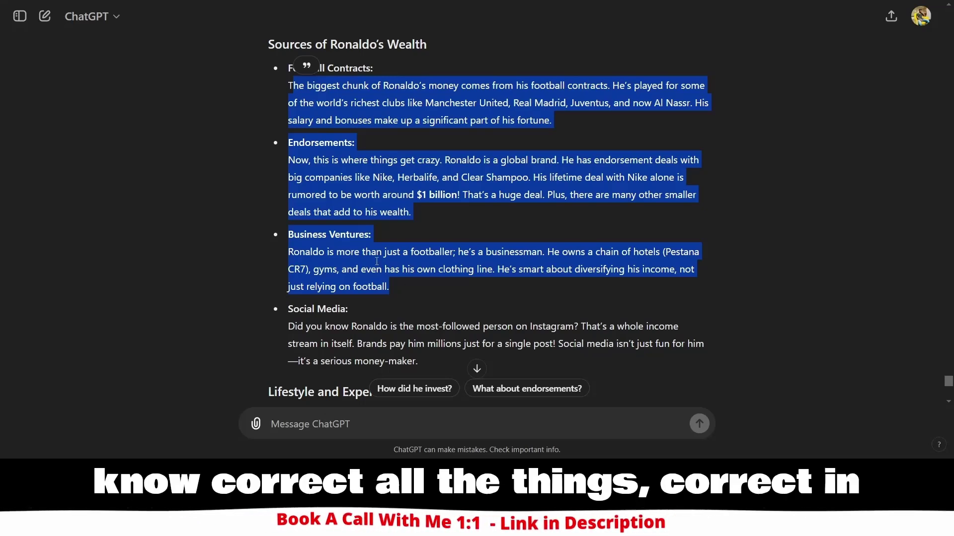
left_click(410, 178)
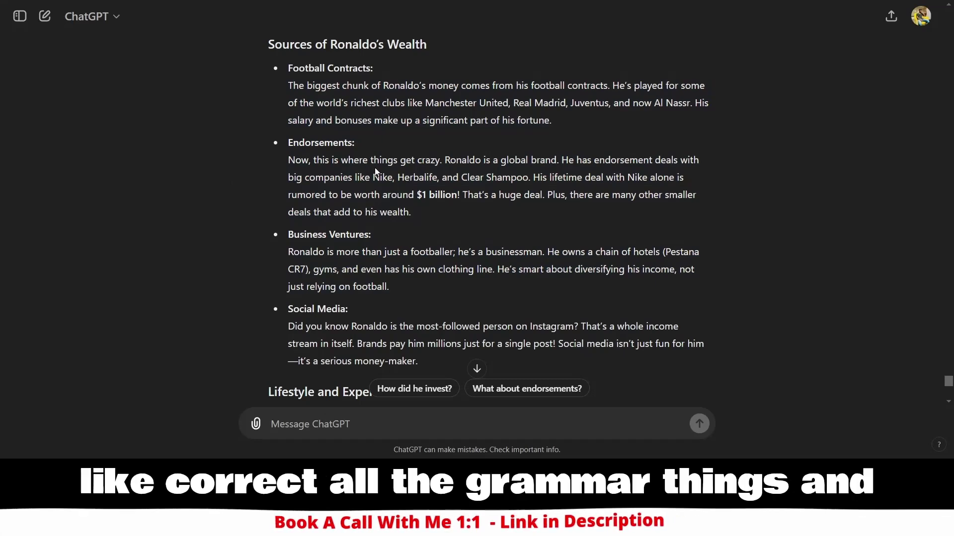
scroll(361, 300, "down", 3)
scroll(361, 299, "down", 6)
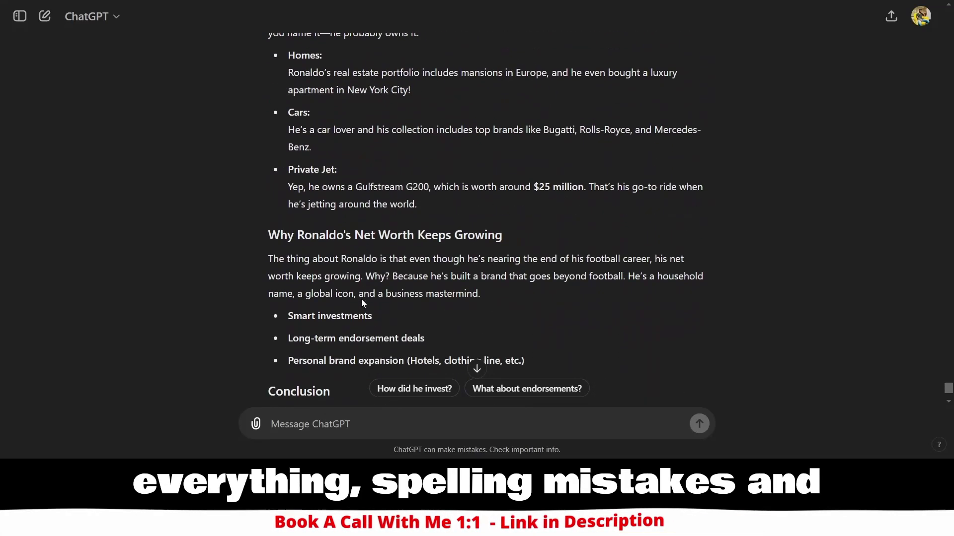
scroll(509, 250, "up", 2)
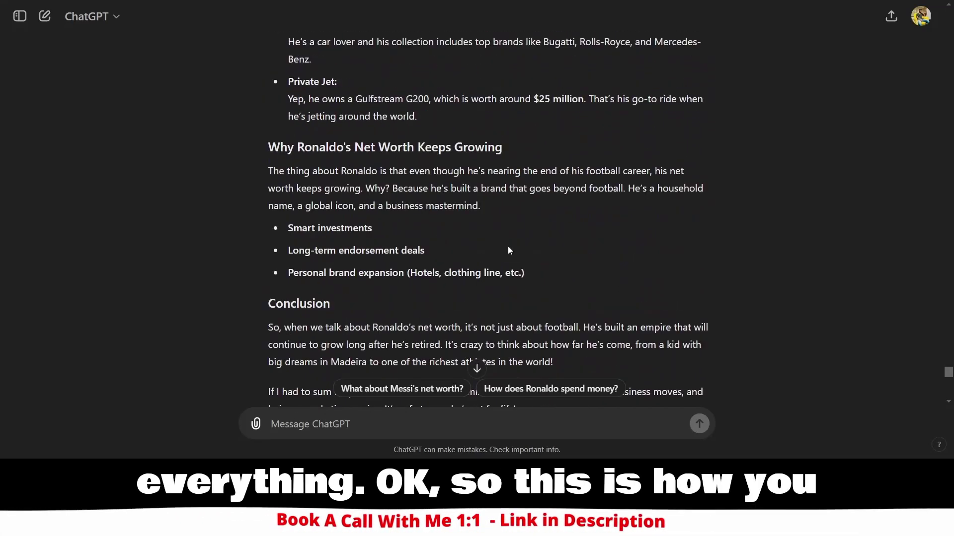